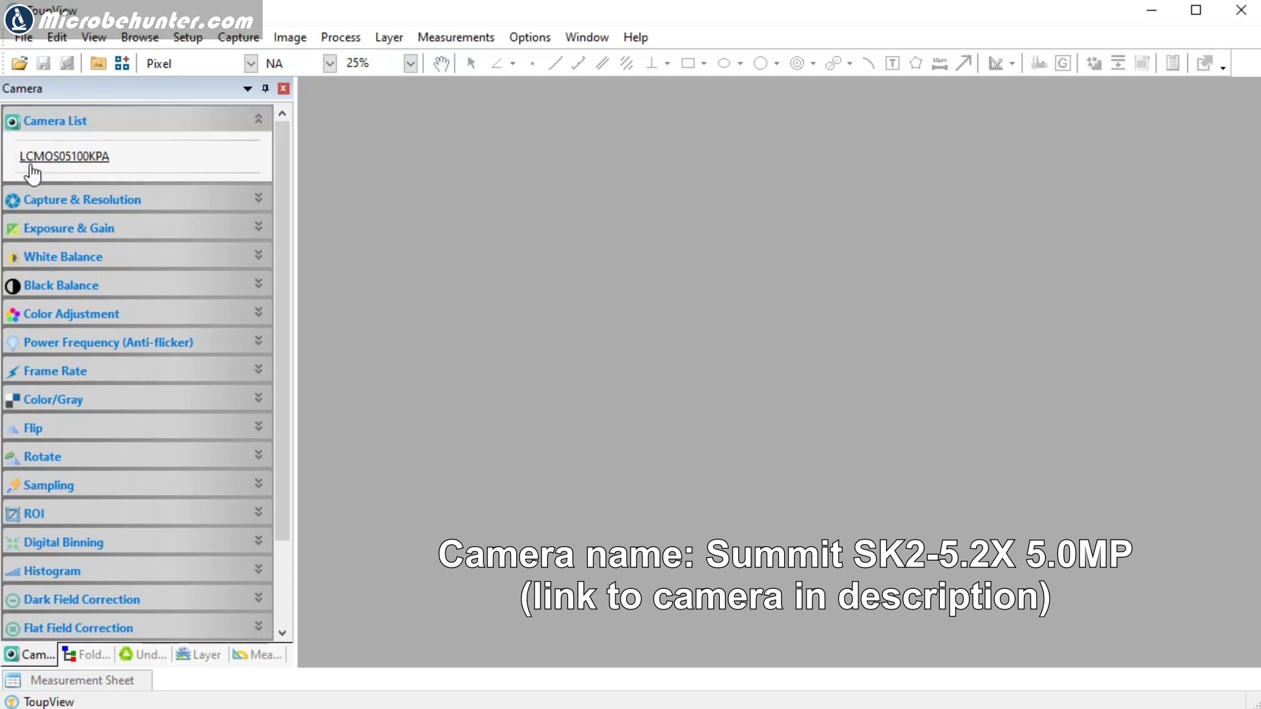
- Open the LCMOS05100KPA camera's live view and choose 2592 × 1944 for both the live and snap resolution
click(84, 164)
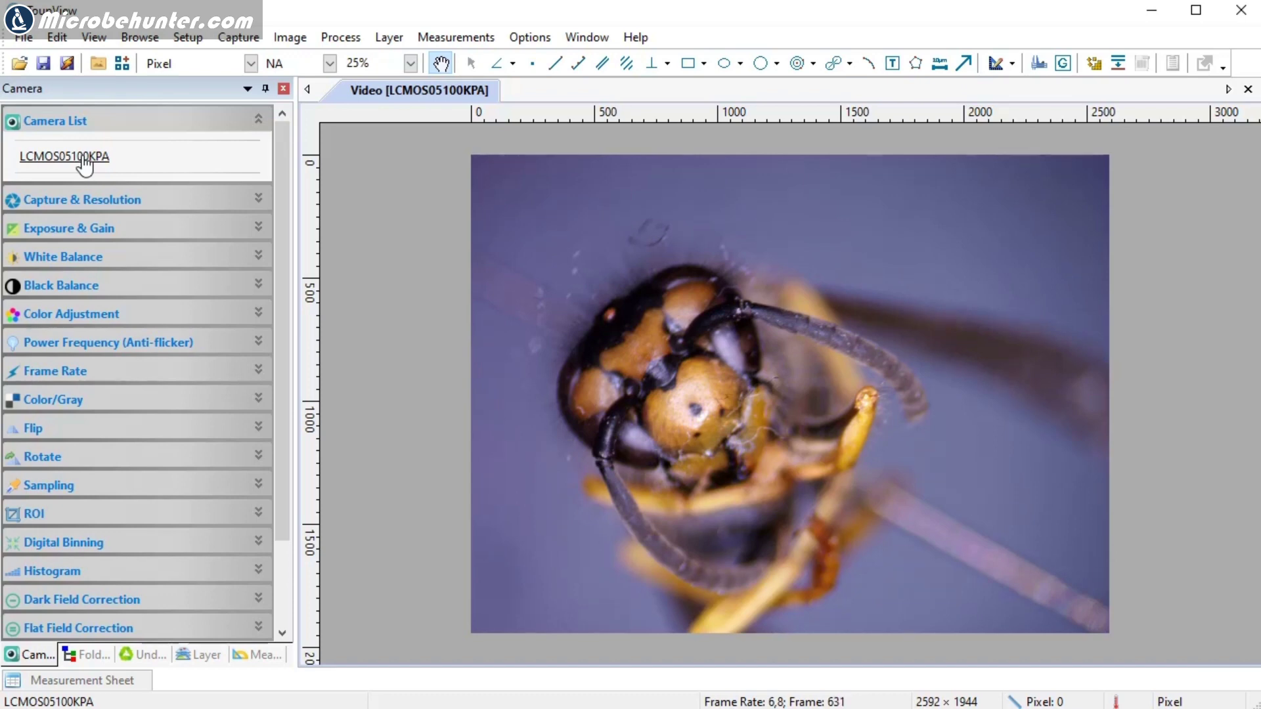
click(259, 199)
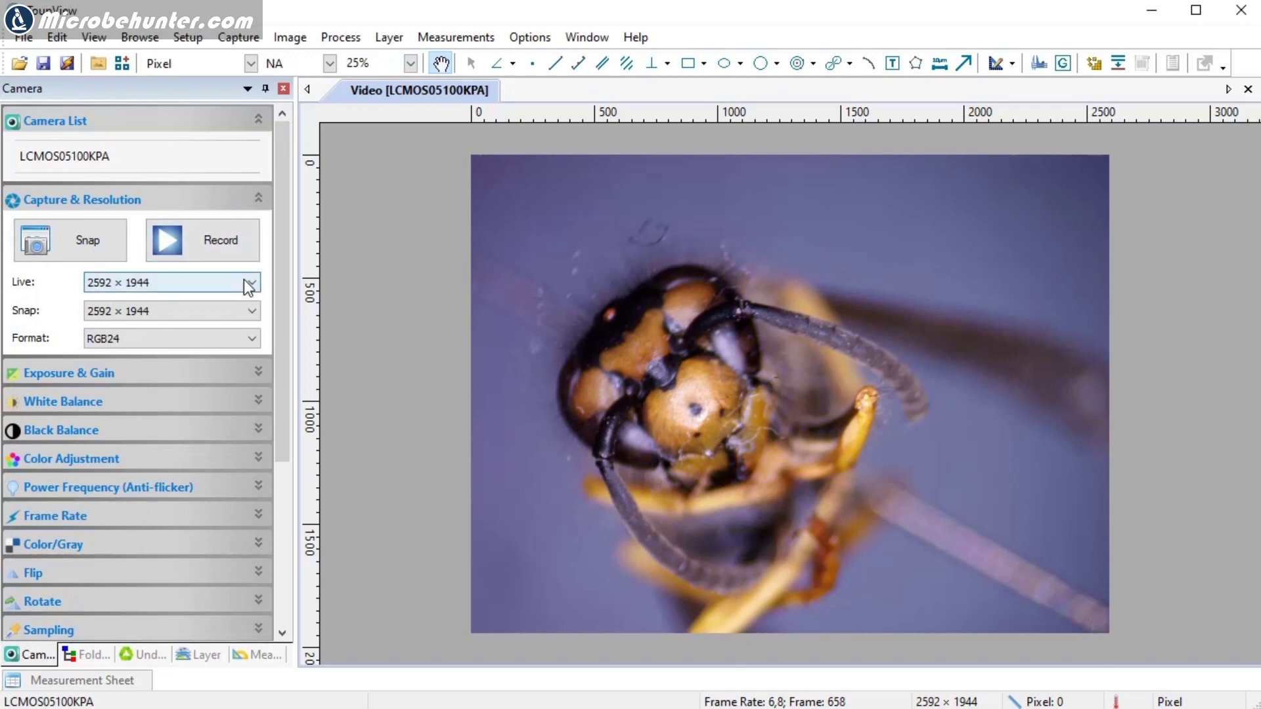
click(254, 282)
click(210, 300)
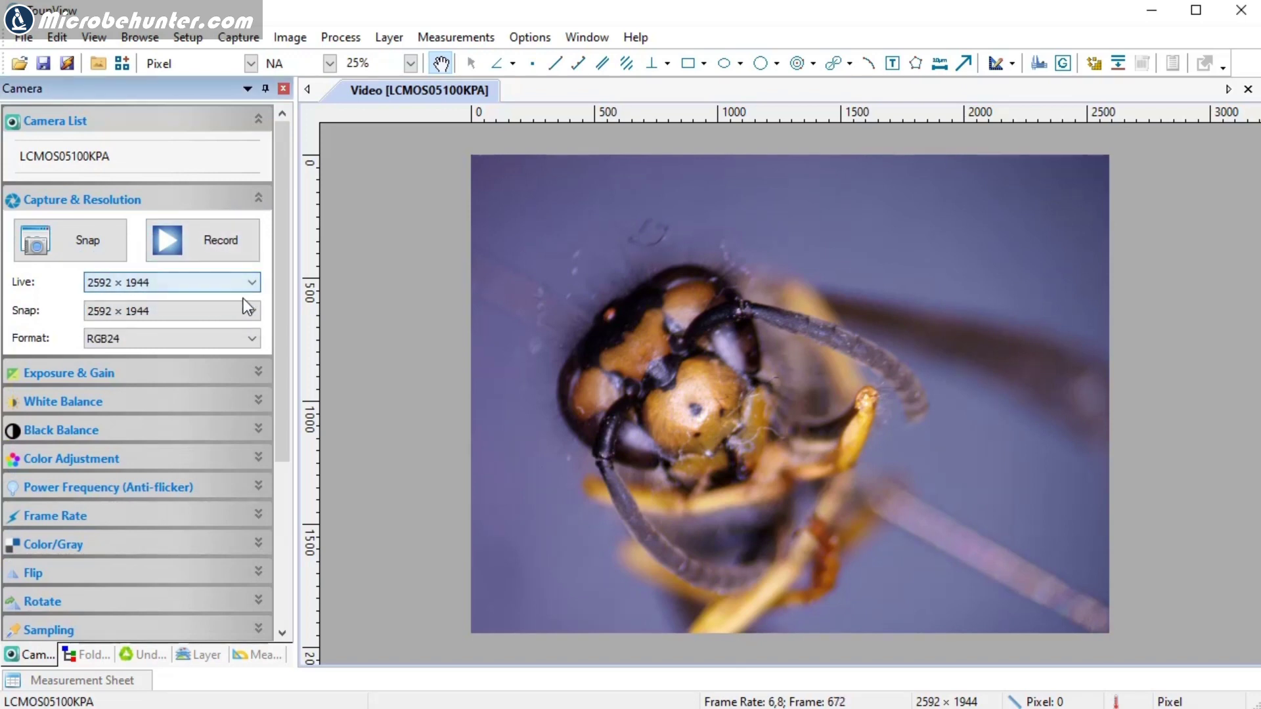
click(250, 309)
click(218, 327)
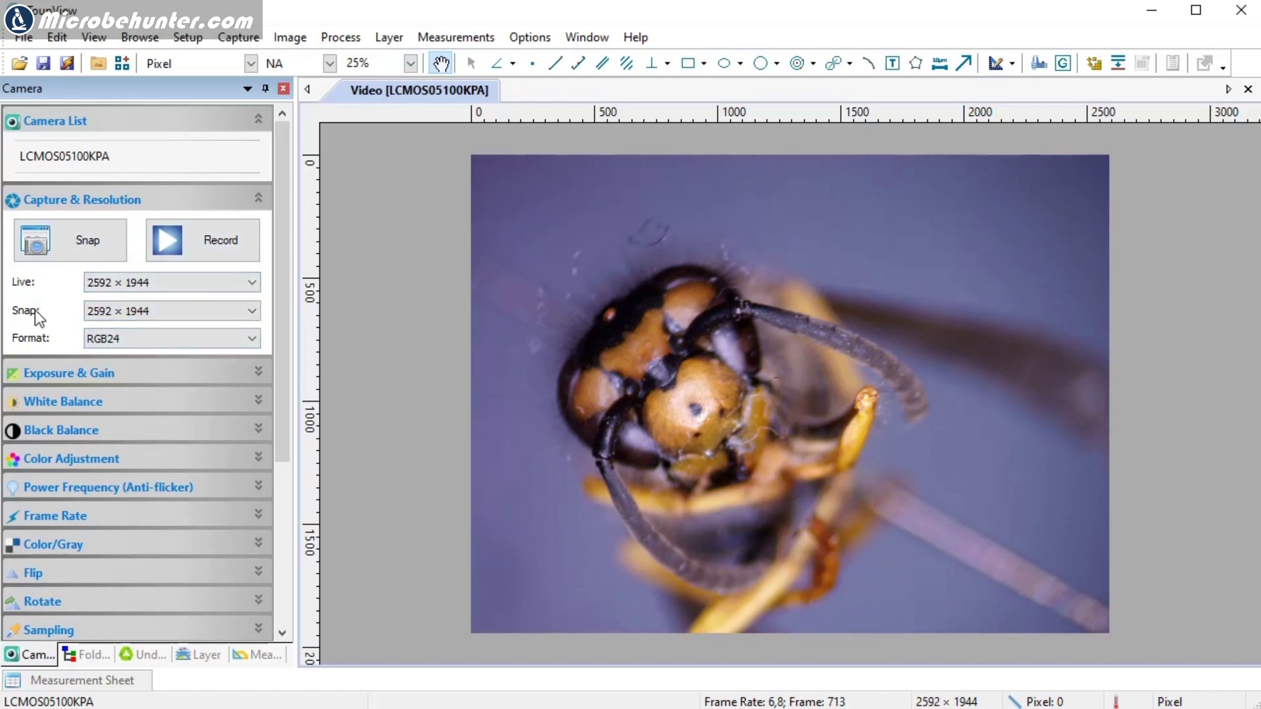
- Show the exposure and gain settings and move the auto-exposure region across the head and background, ending on the wasp's yellow face
click(258, 373)
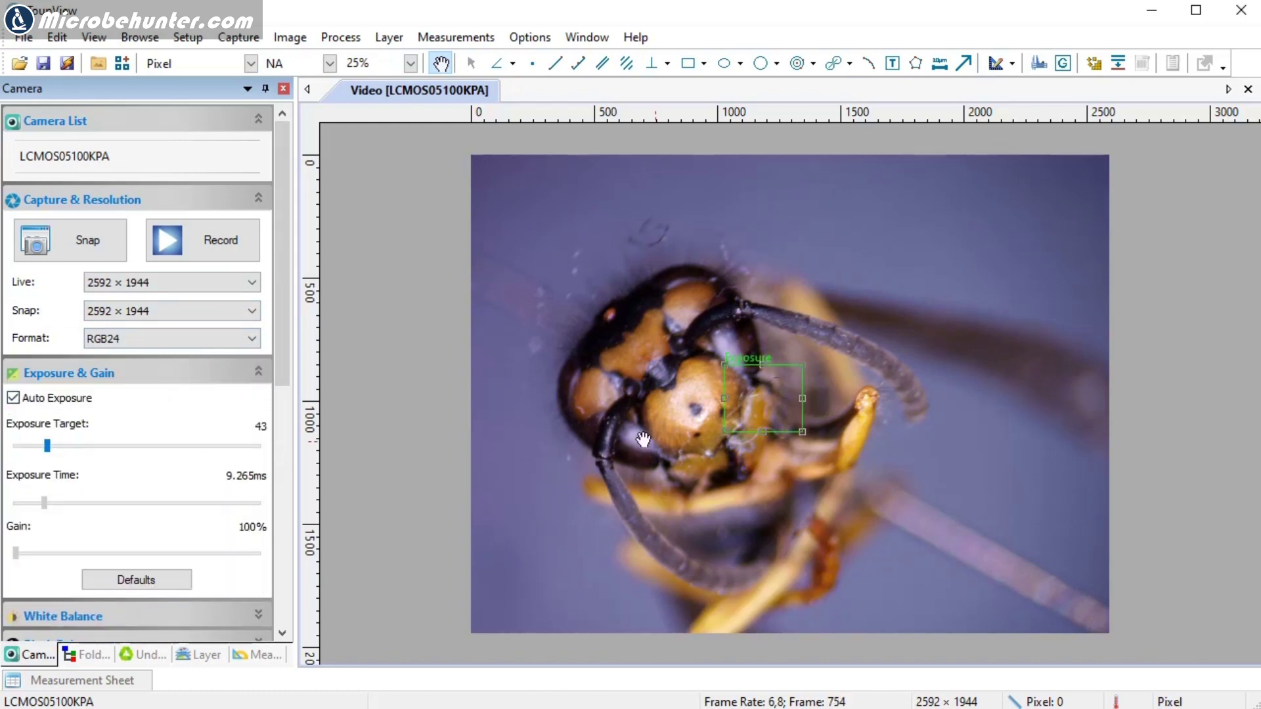
drag(761, 403, 617, 333)
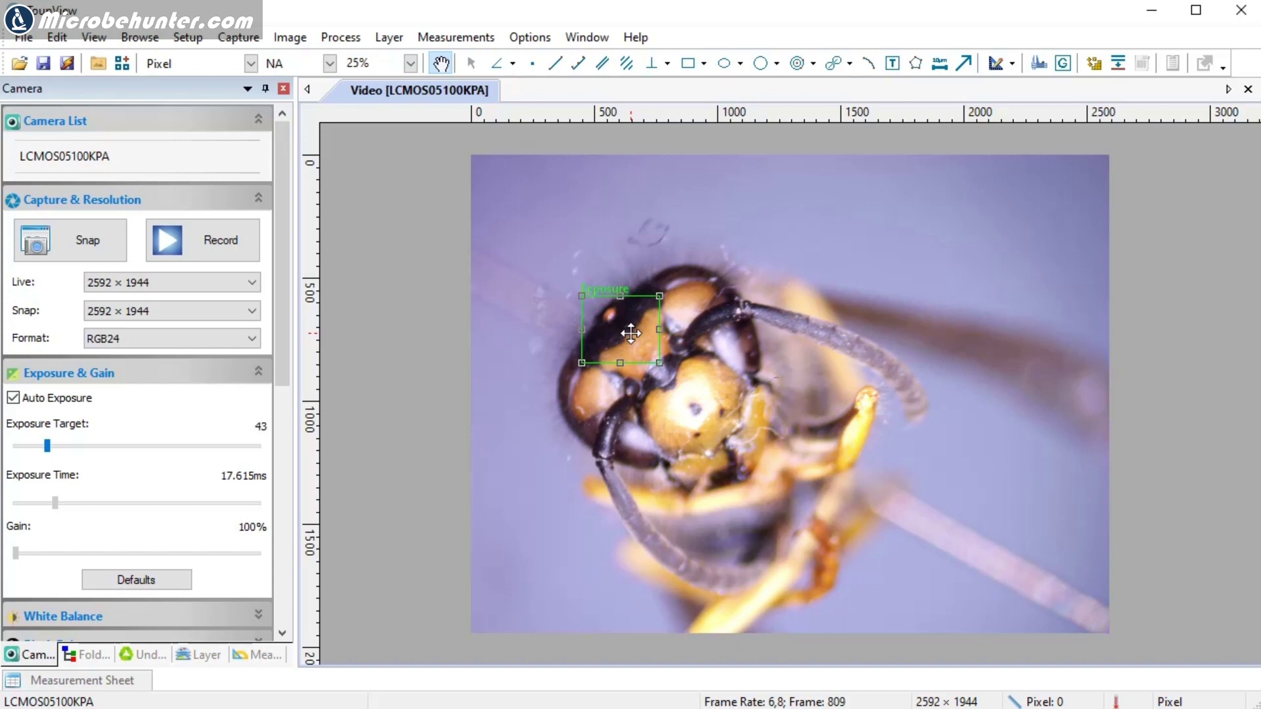
drag(630, 333, 694, 412)
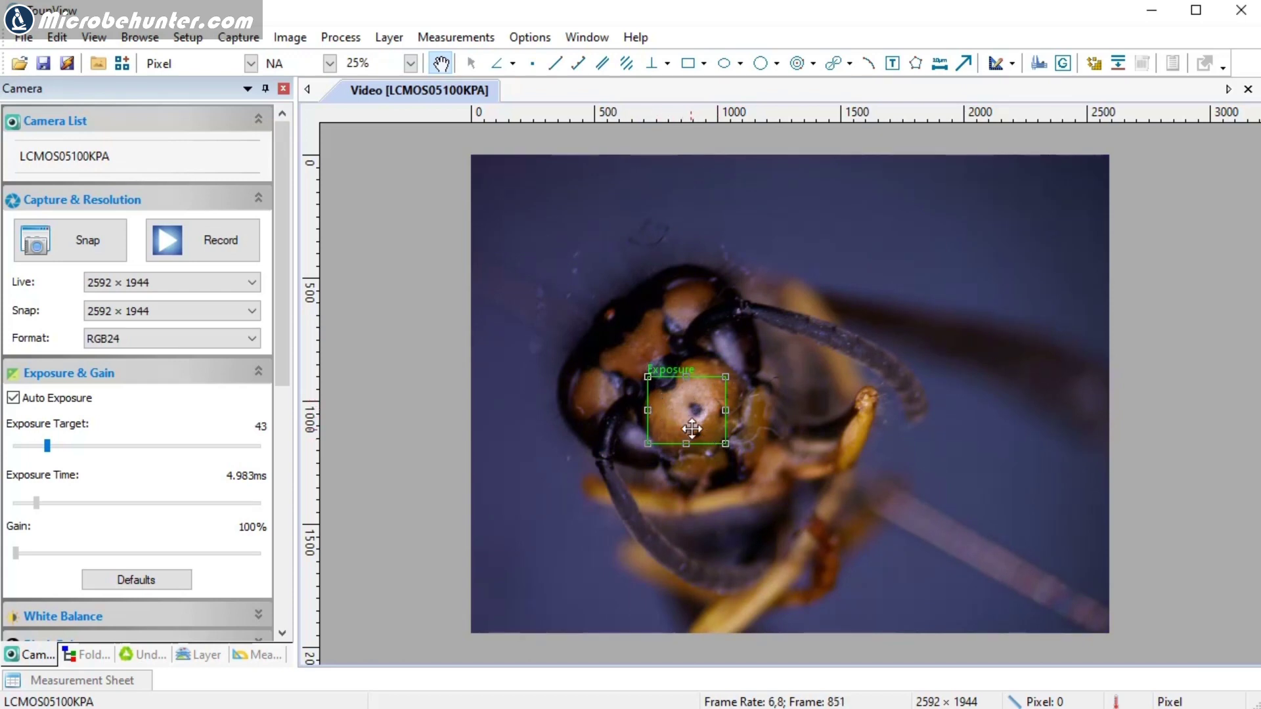
drag(686, 411, 924, 257)
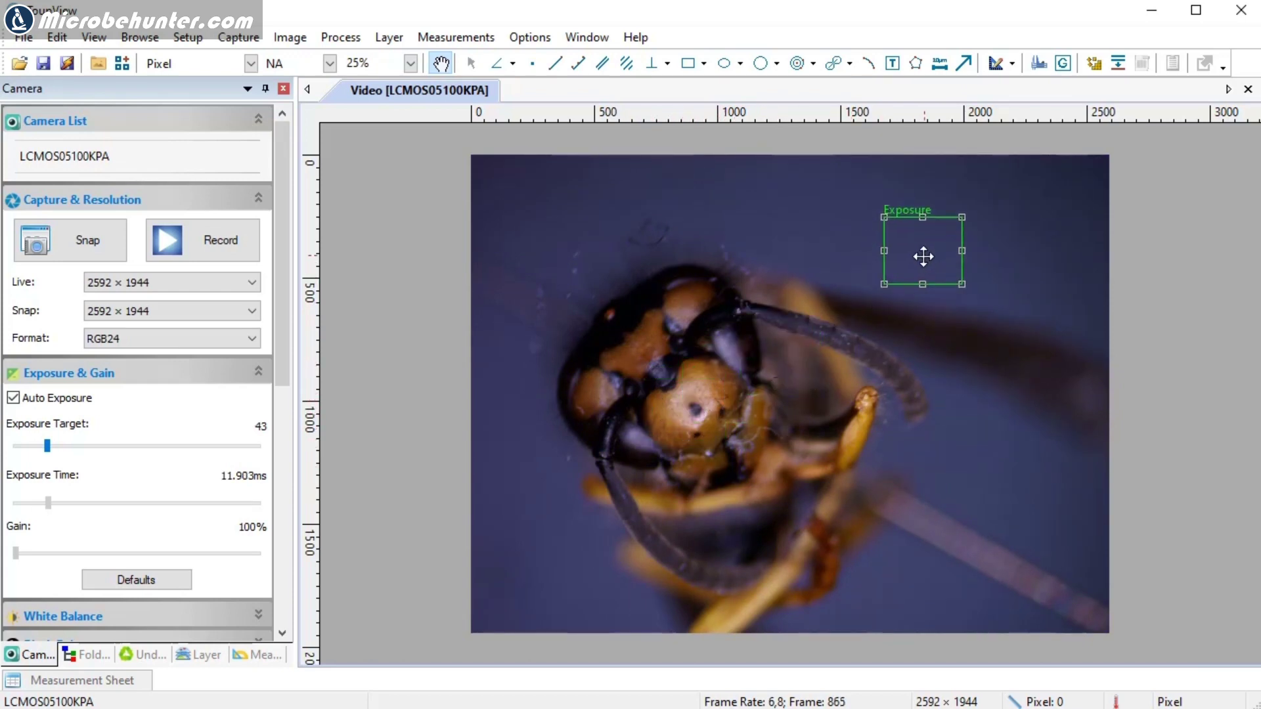
drag(959, 227, 708, 421)
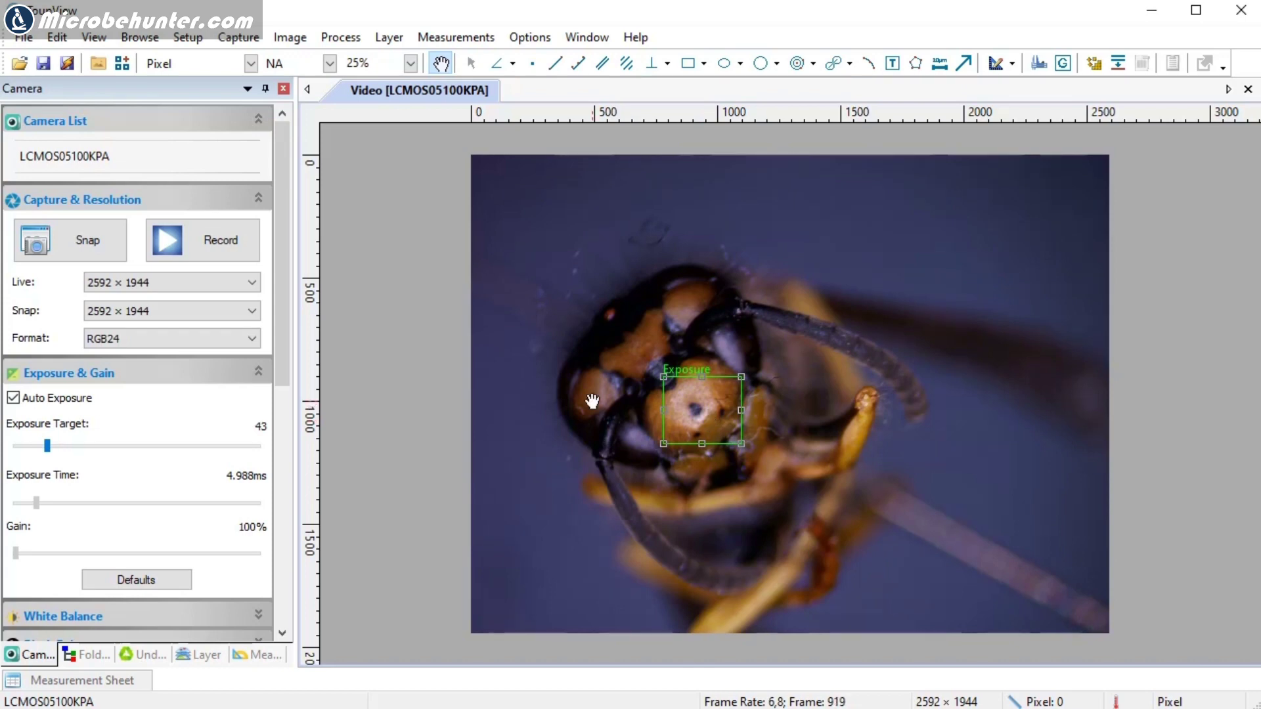
- Turn off auto exposure and set the exposure time manually to about 10.355 ms
click(13, 400)
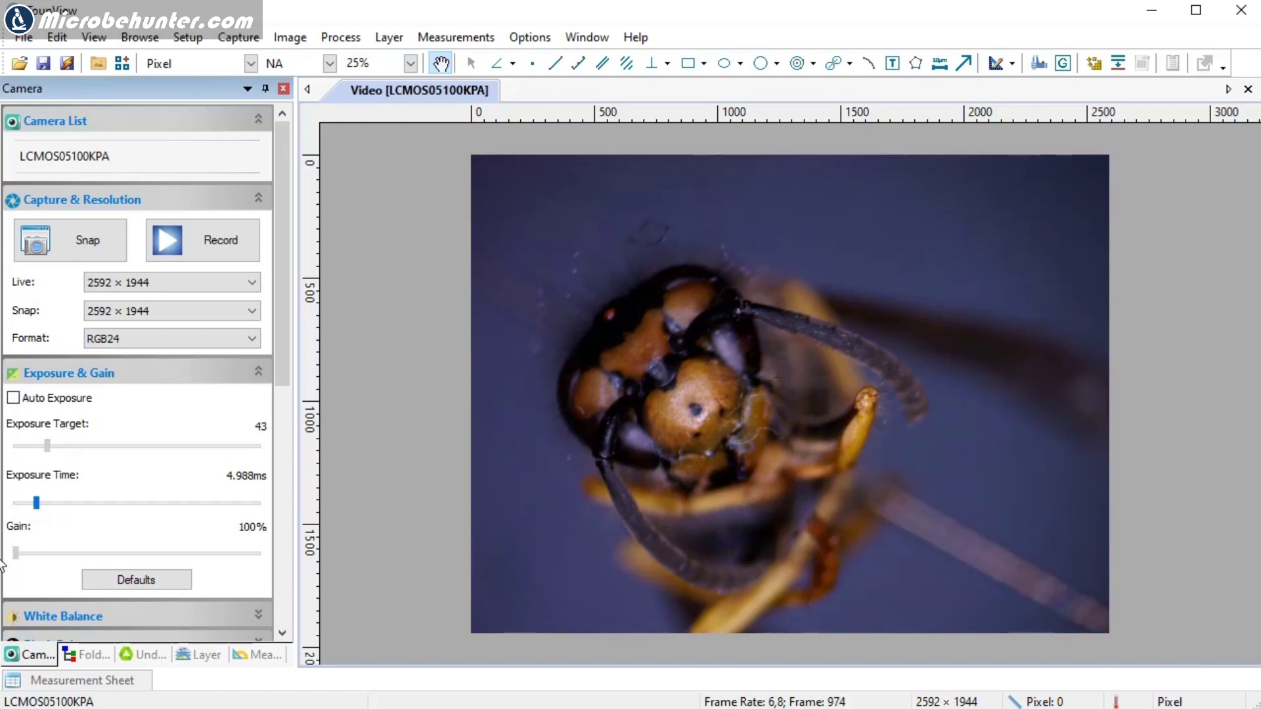
drag(37, 504, 58, 504)
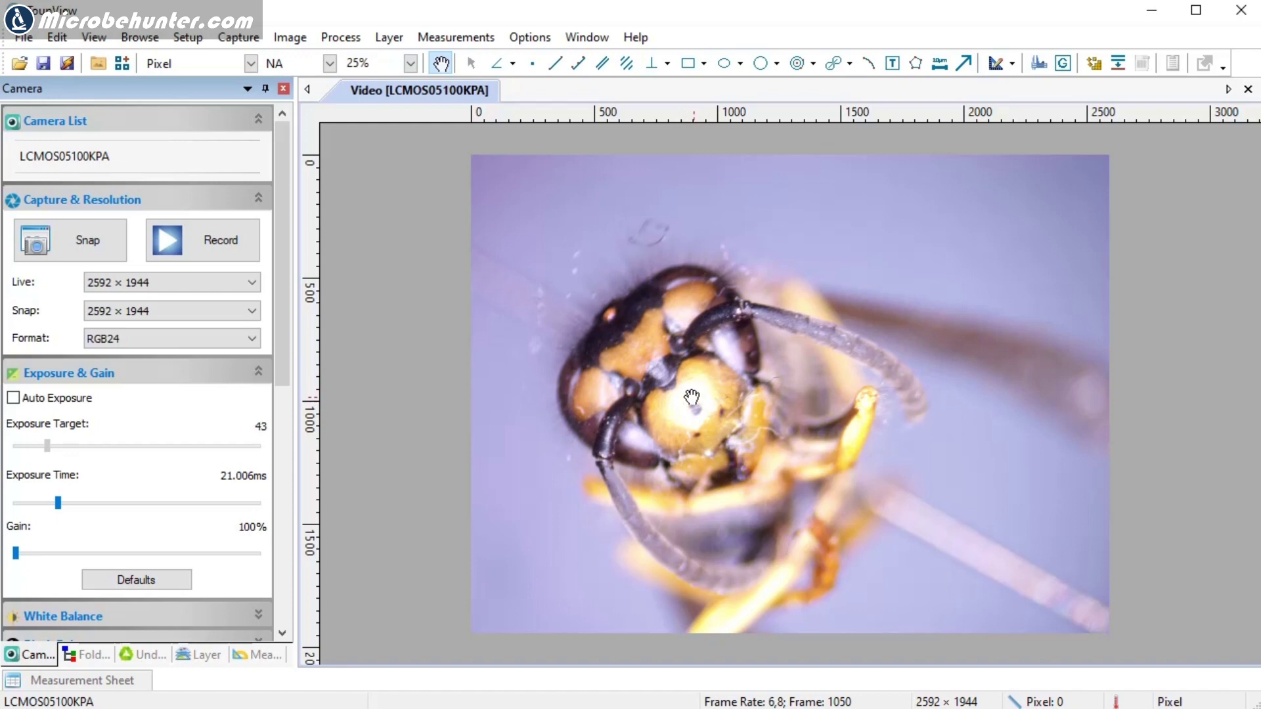
drag(58, 503, 42, 505)
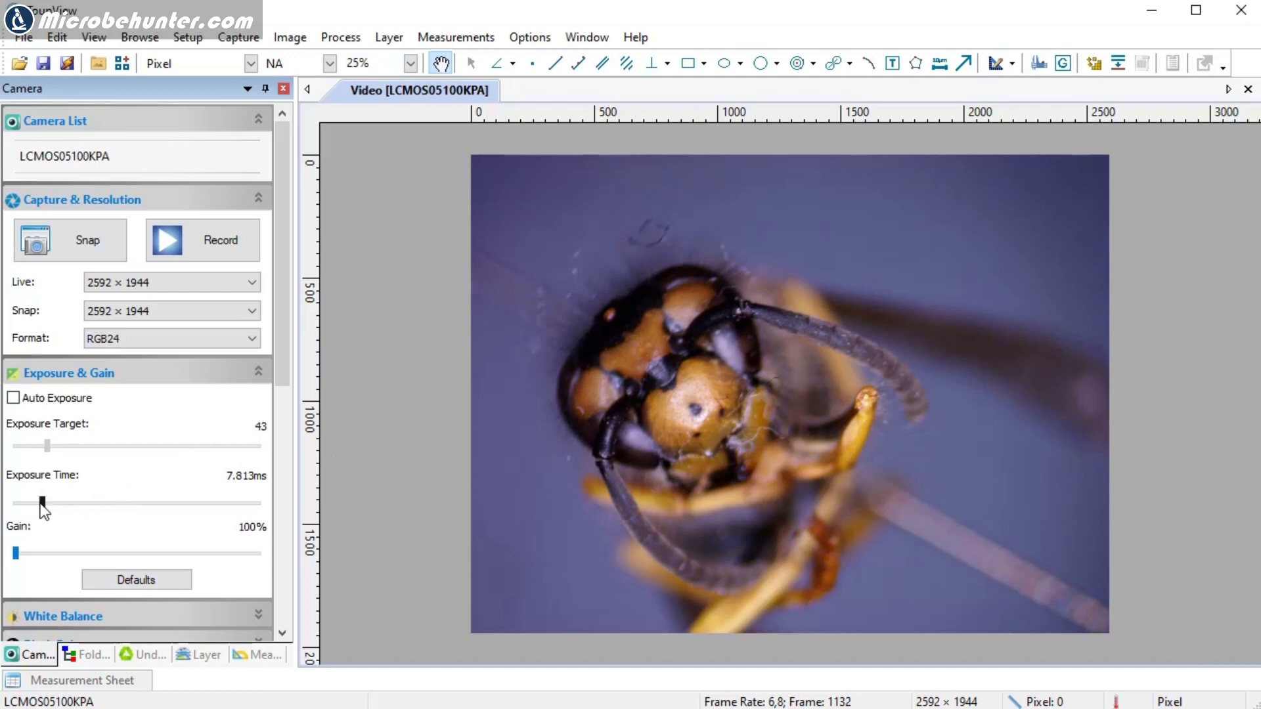
drag(40, 505, 45, 506)
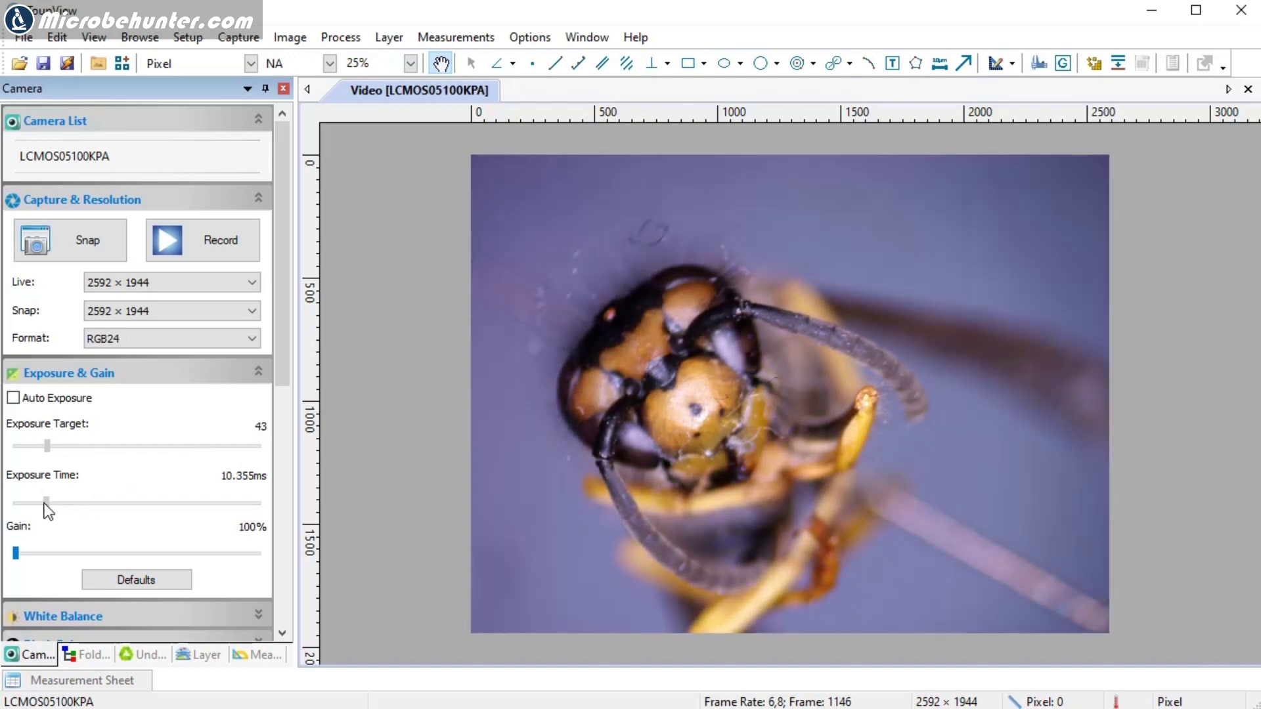
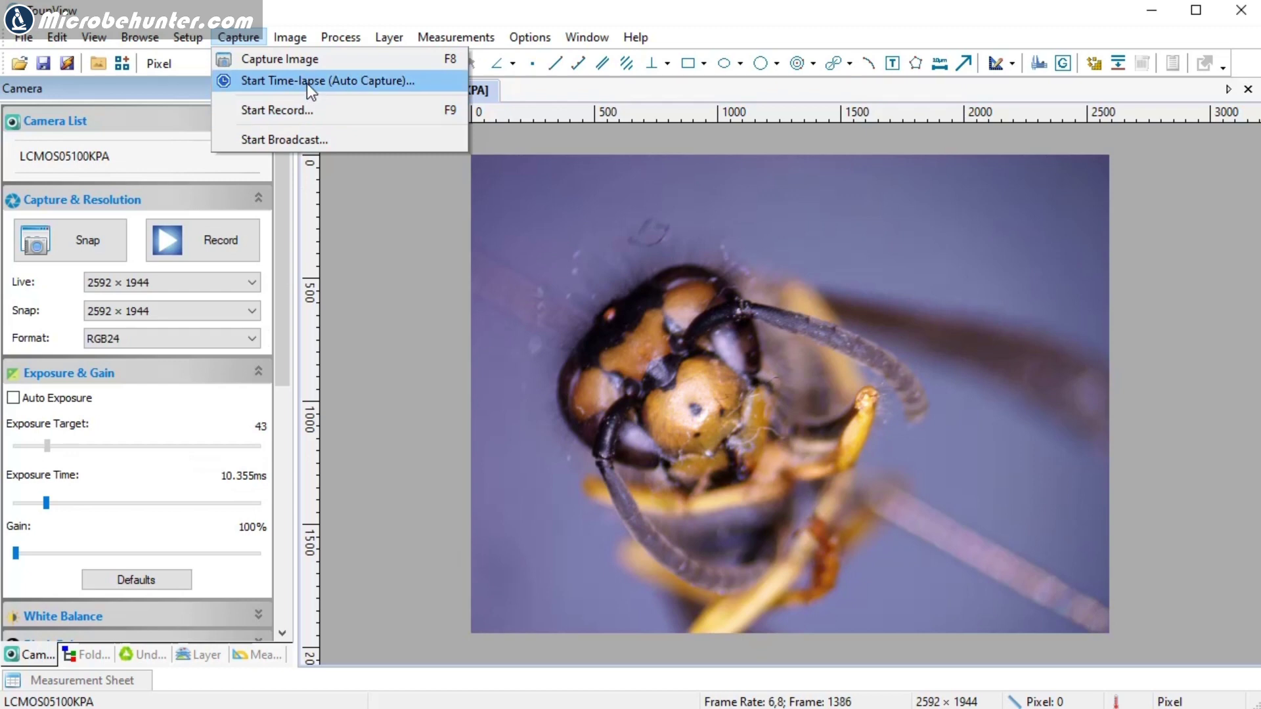
- Open the time-lapse auto capture settings, choose the nnnn (sequence) name format, and check the base directory, file prefix and sample path
click(306, 84)
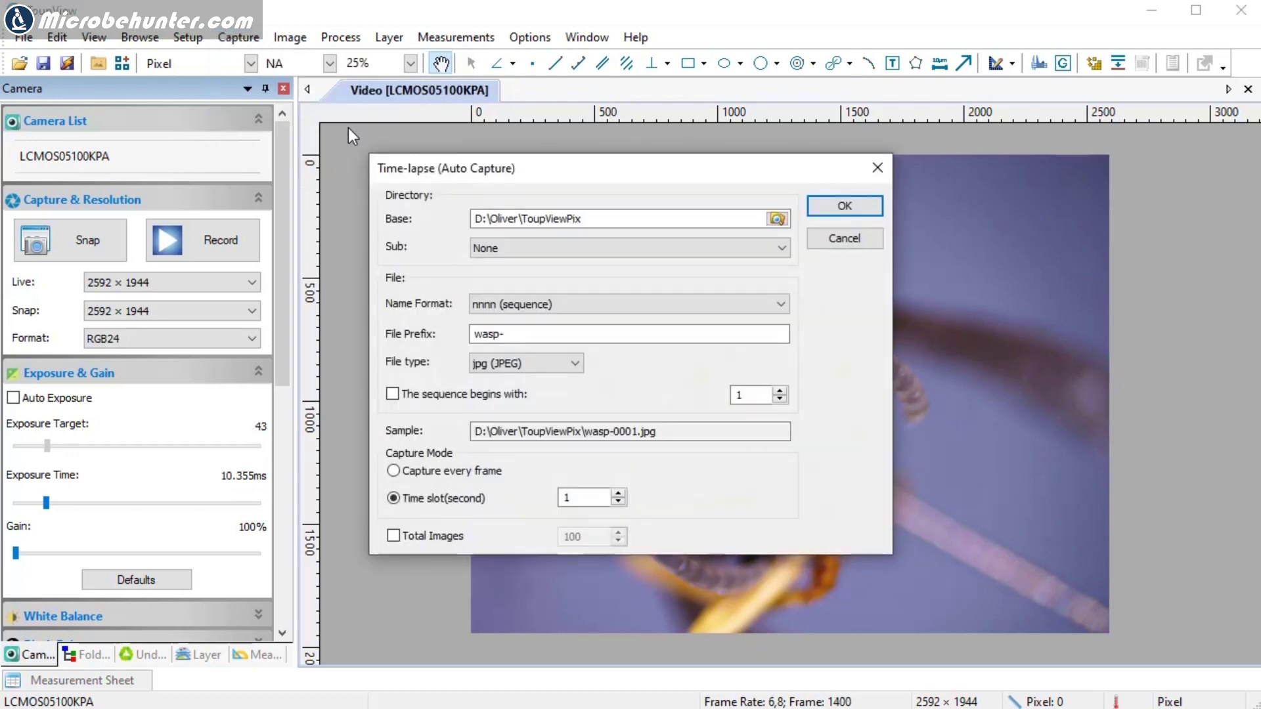
drag(485, 220, 526, 225)
click(589, 218)
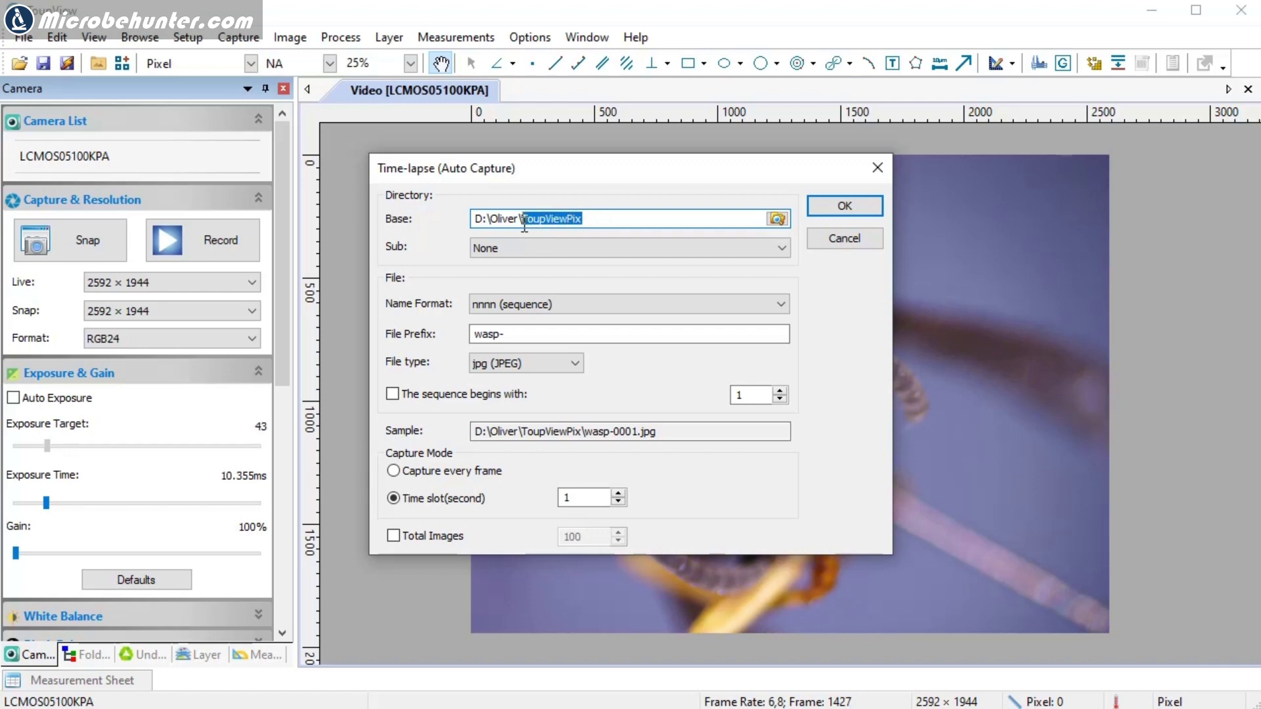
click(489, 309)
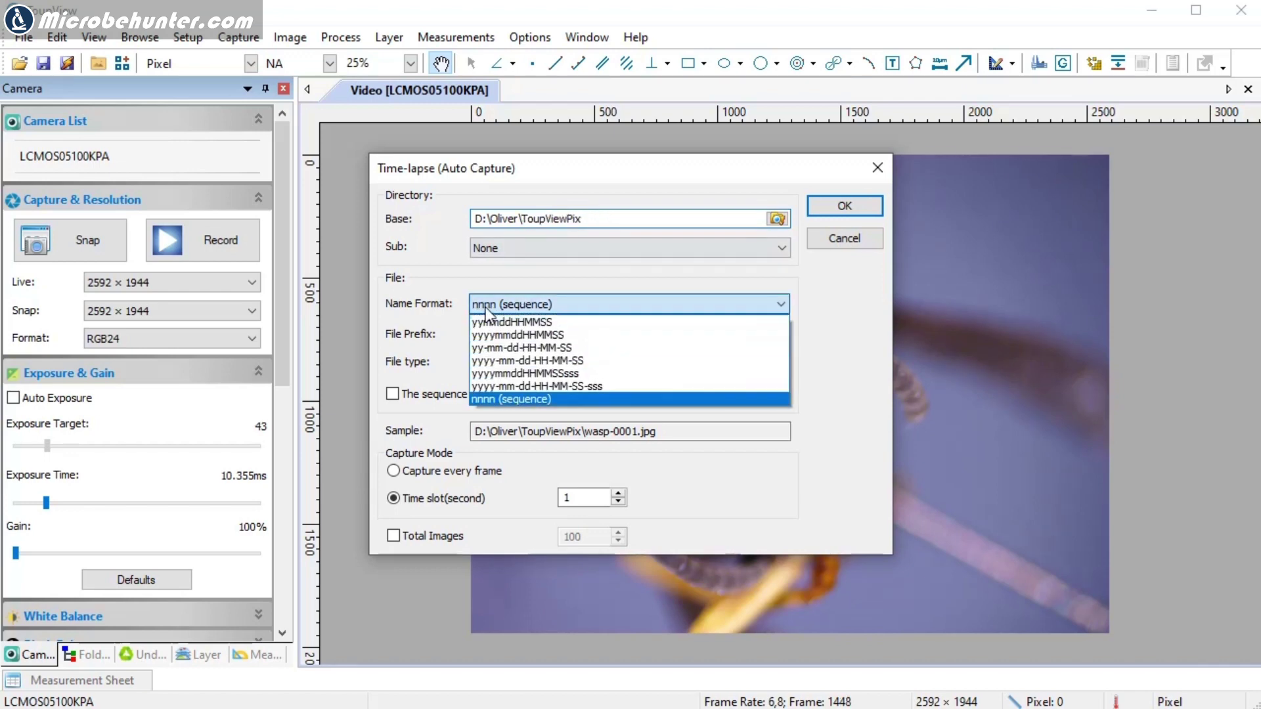
click(490, 399)
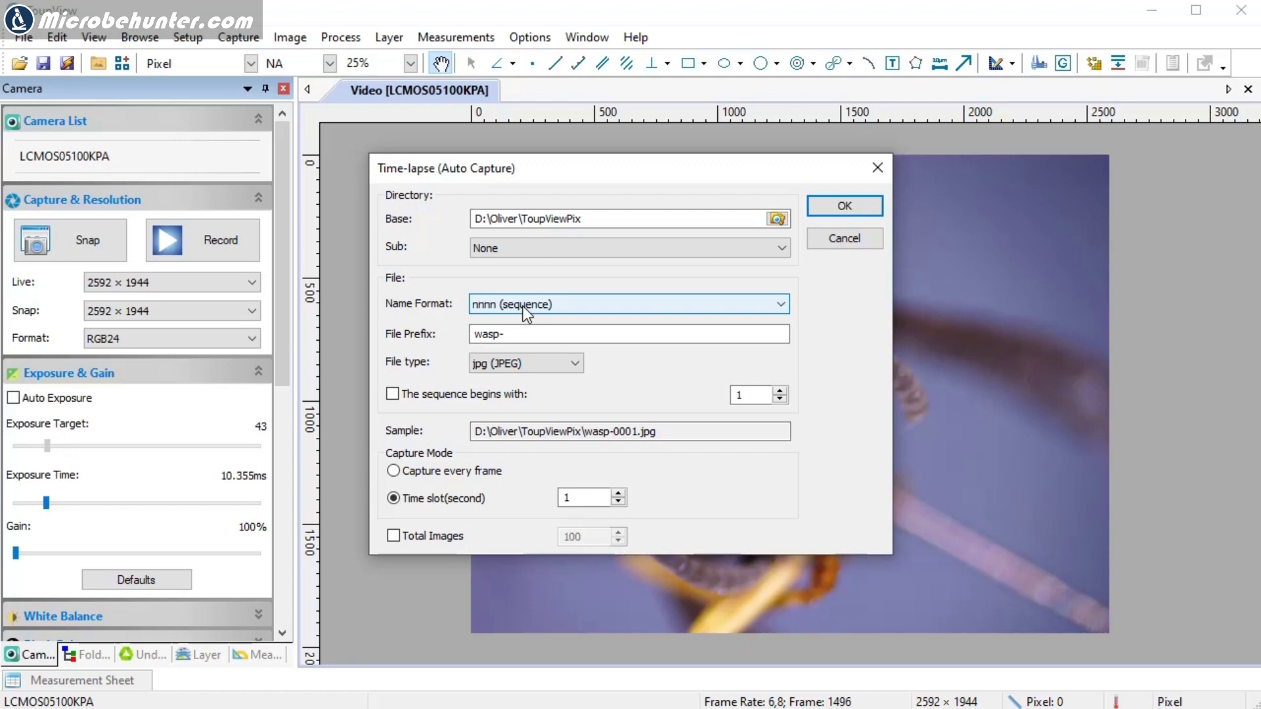
click(517, 339)
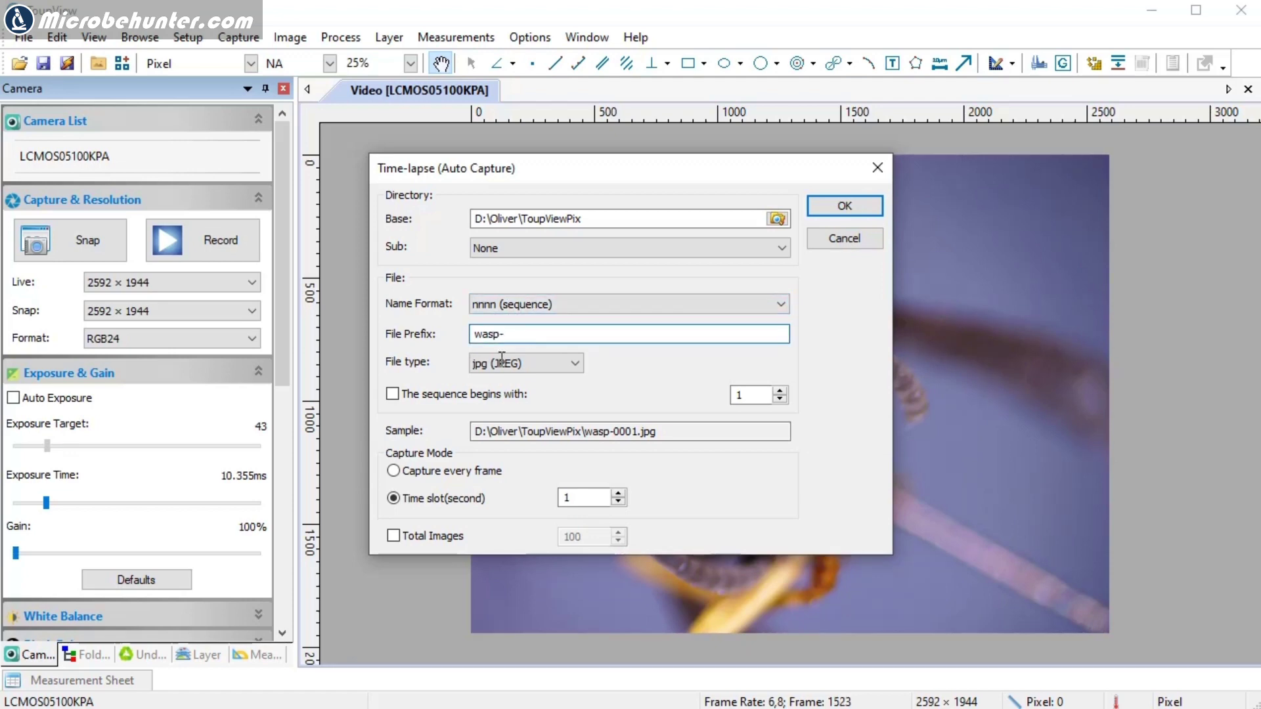
drag(585, 437, 637, 434)
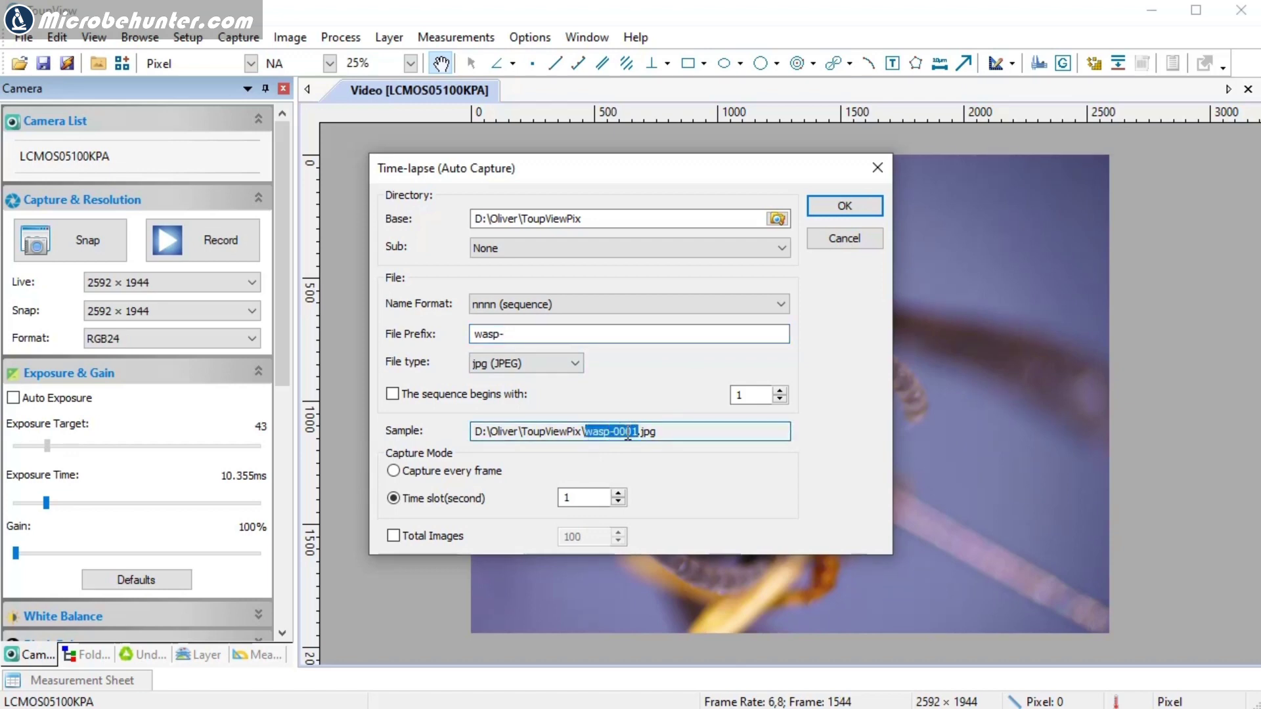
click(644, 431)
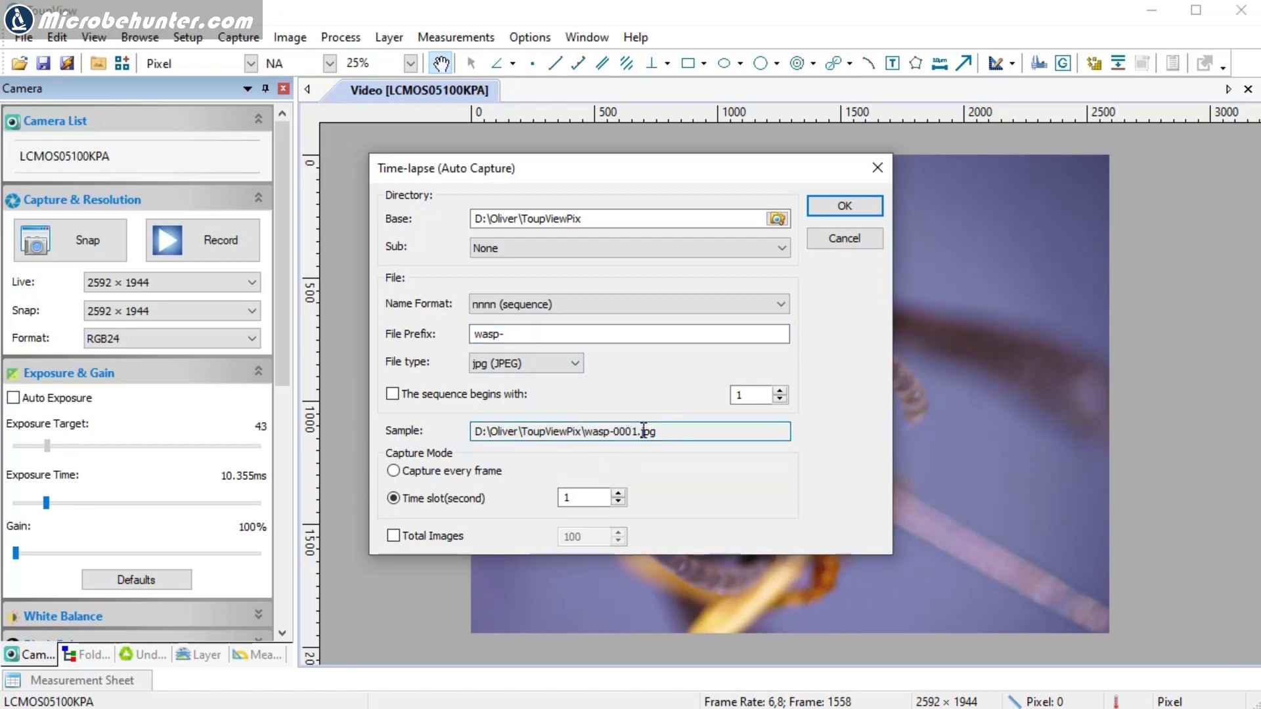
- Set the capture mode to a time slot of 1 second, comparing it with capturing every frame
click(492, 471)
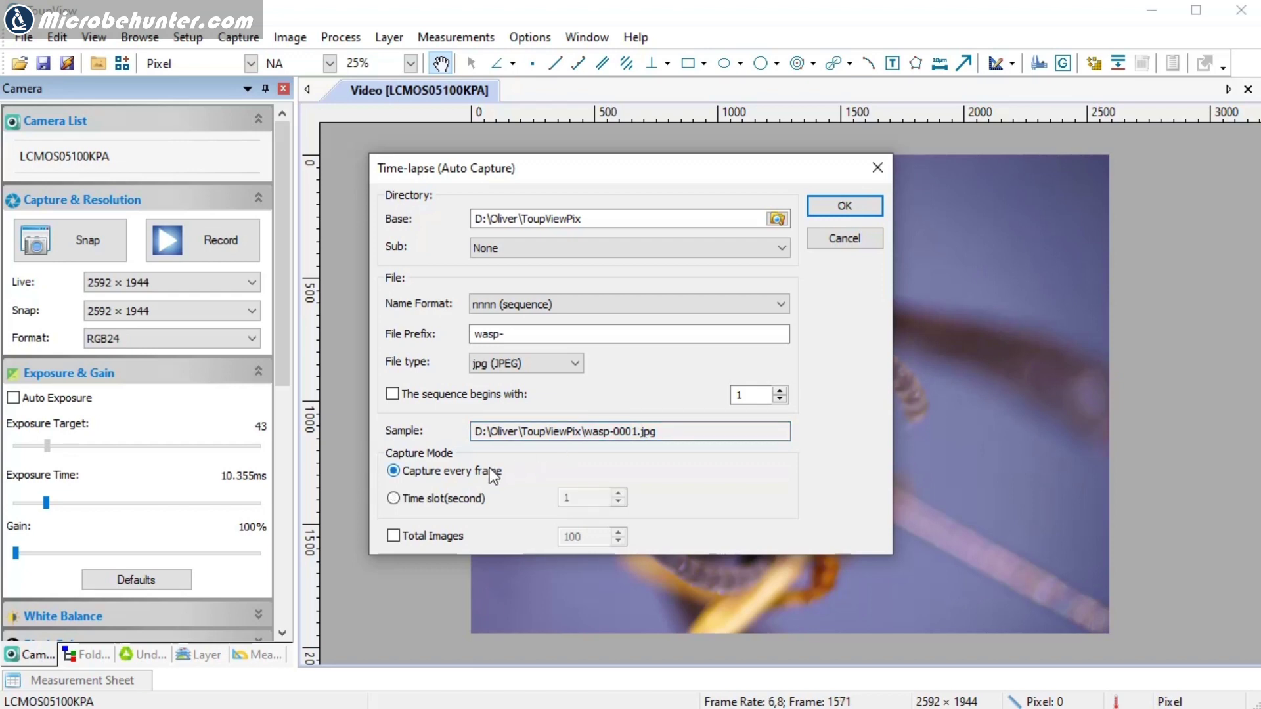
click(417, 494)
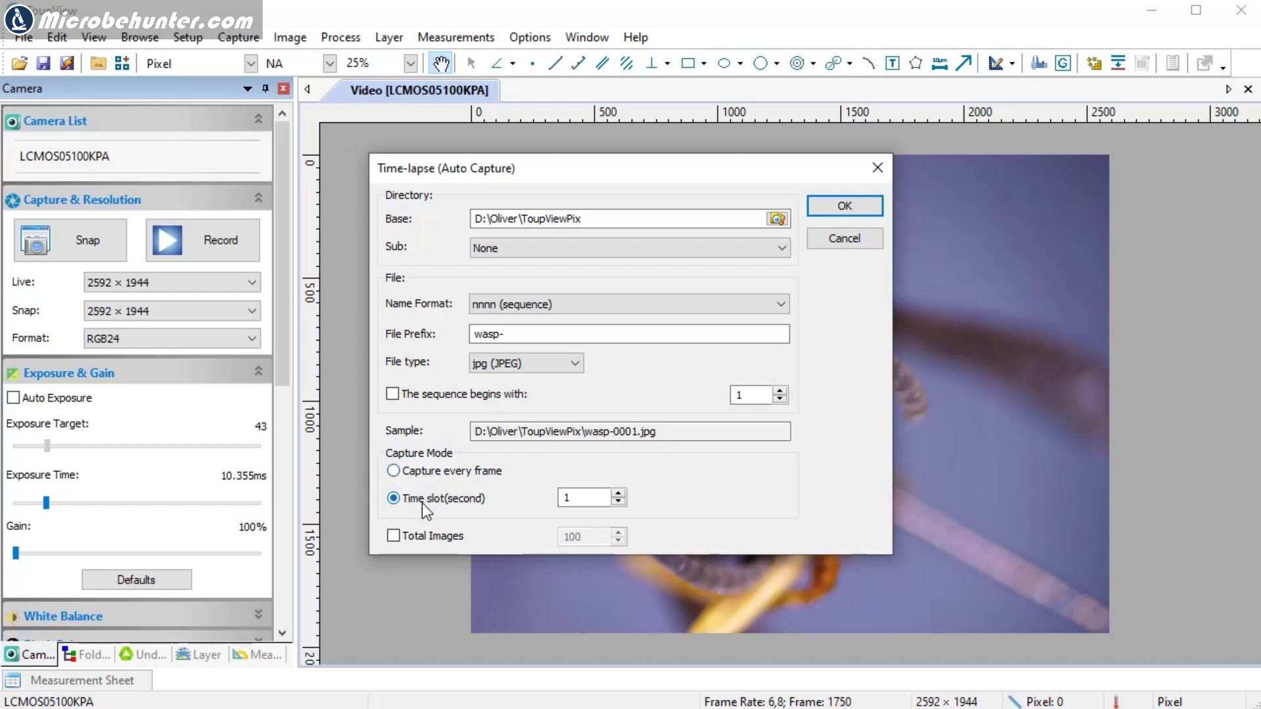
click(580, 497)
click(599, 499)
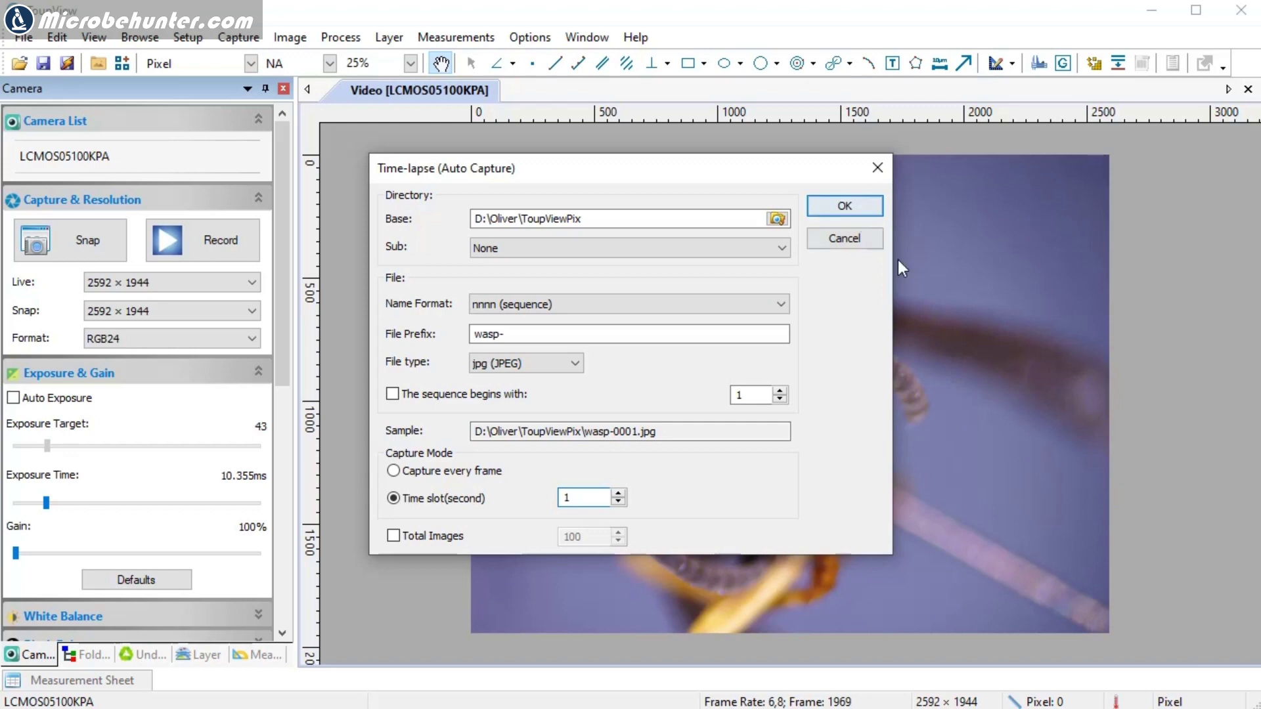
drag(770, 179, 435, 232)
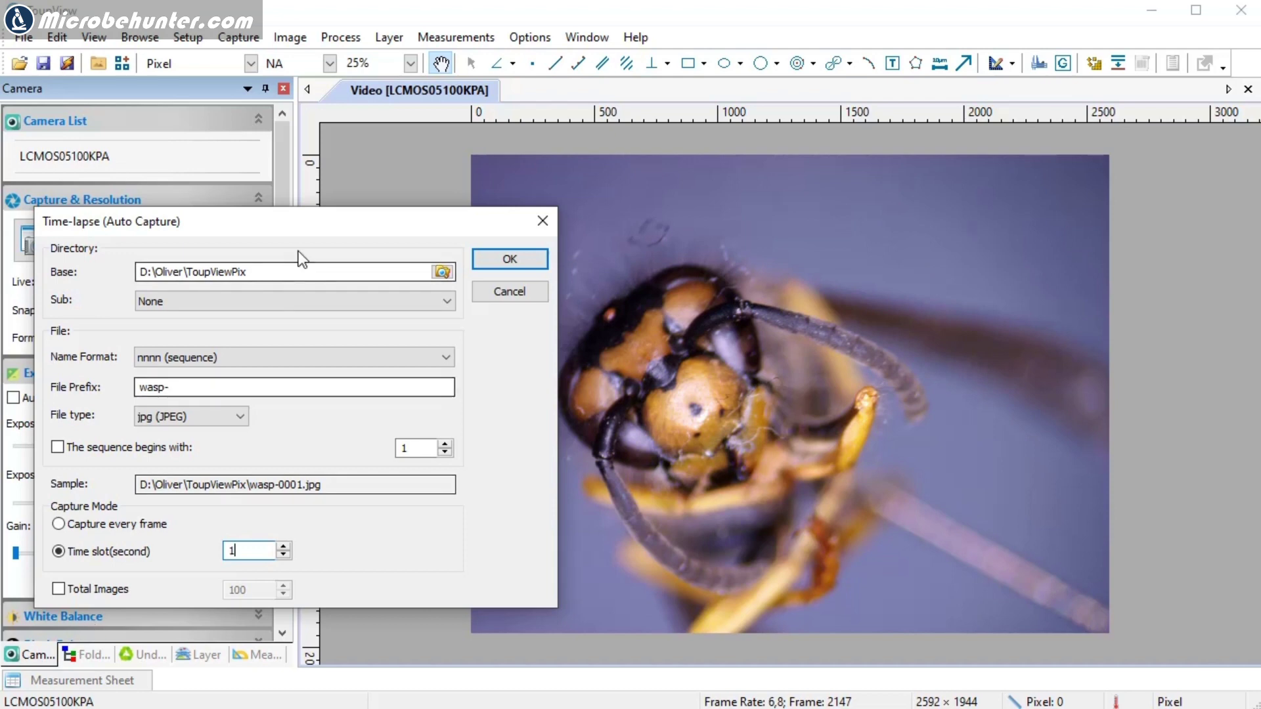
drag(304, 221, 585, 204)
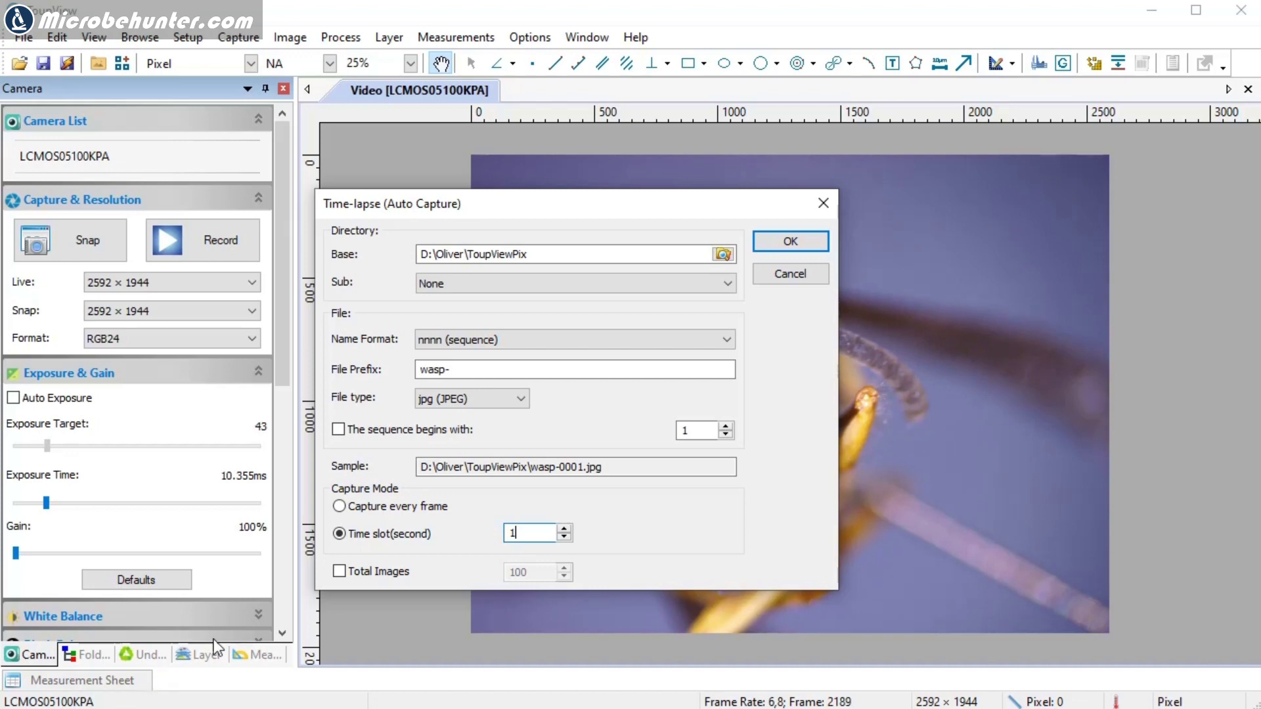
- Make the image sequence begin with 1, run the time-lapse capture, and stop it after about 68 images
click(339, 429)
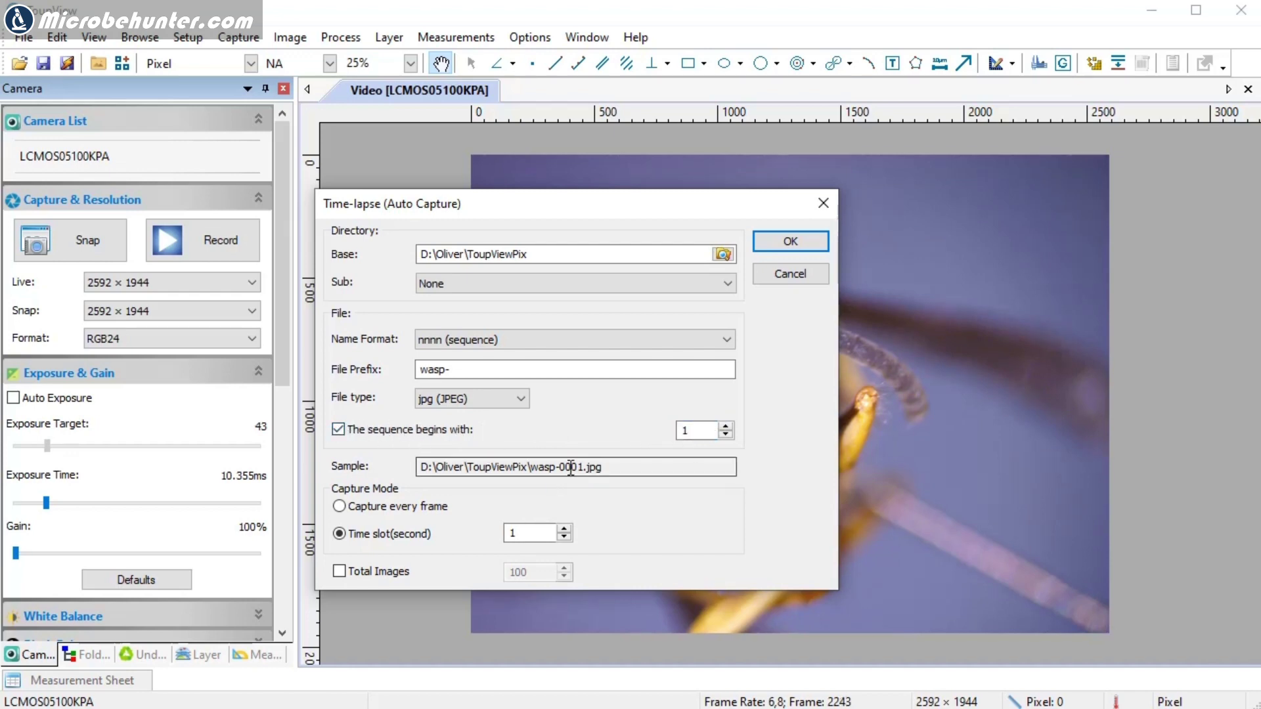
click(795, 243)
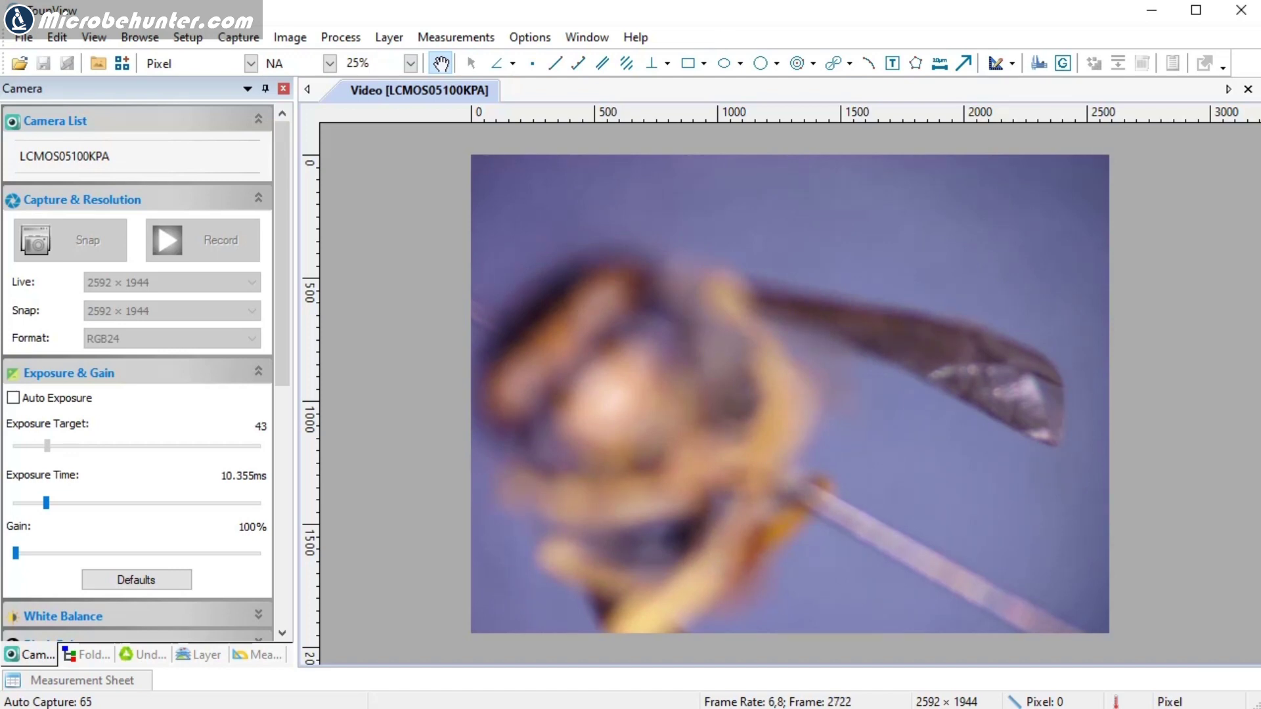
click(239, 36)
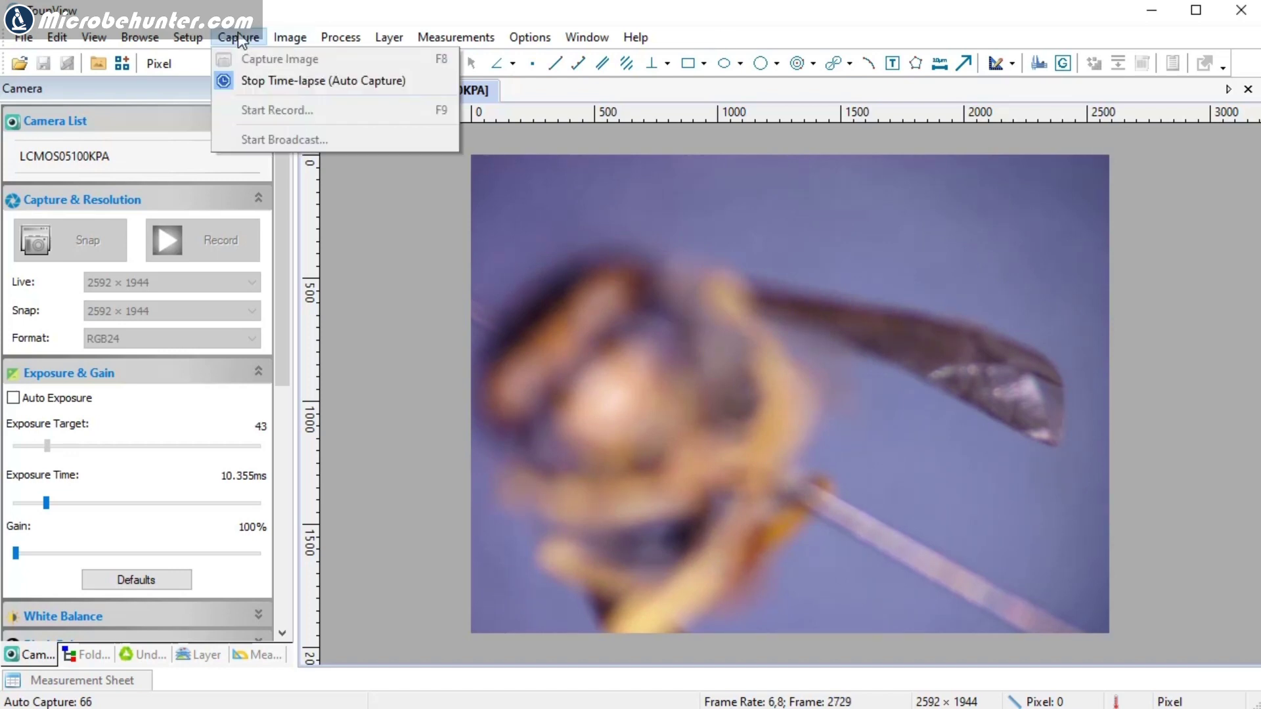
click(273, 81)
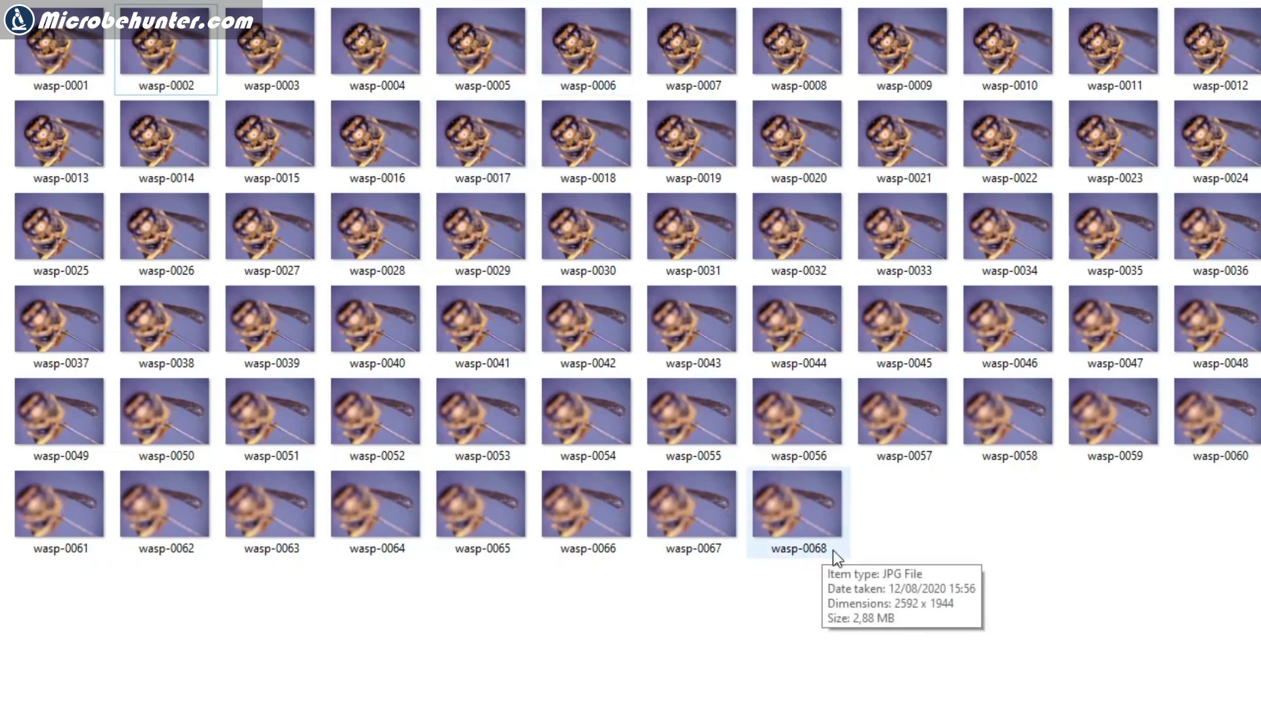
- Open wasp-0068 in Photos and page back to wasp-0057 and forward to wasp-0059 to examine how the focus shifts
click(813, 529)
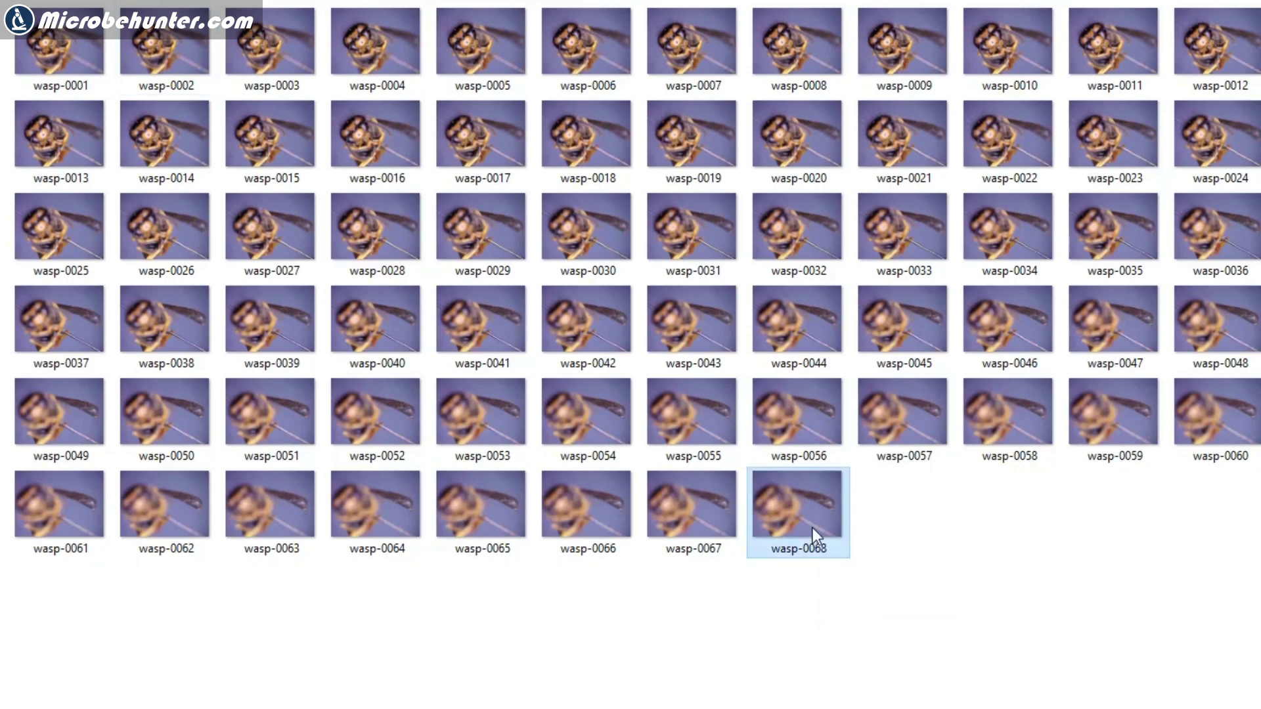
double_click(814, 526)
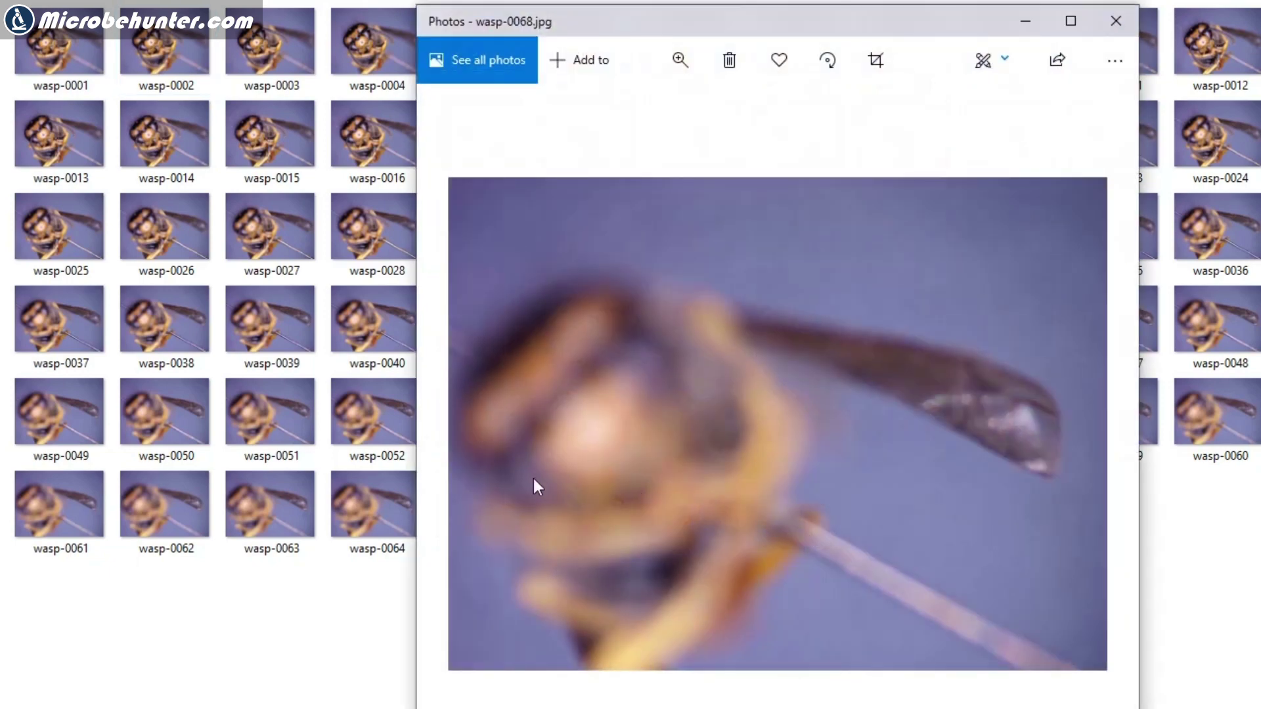
click(462, 429)
click(462, 429)
click(462, 428)
click(461, 428)
click(461, 429)
click(459, 427)
click(459, 427)
click(460, 427)
click(460, 427)
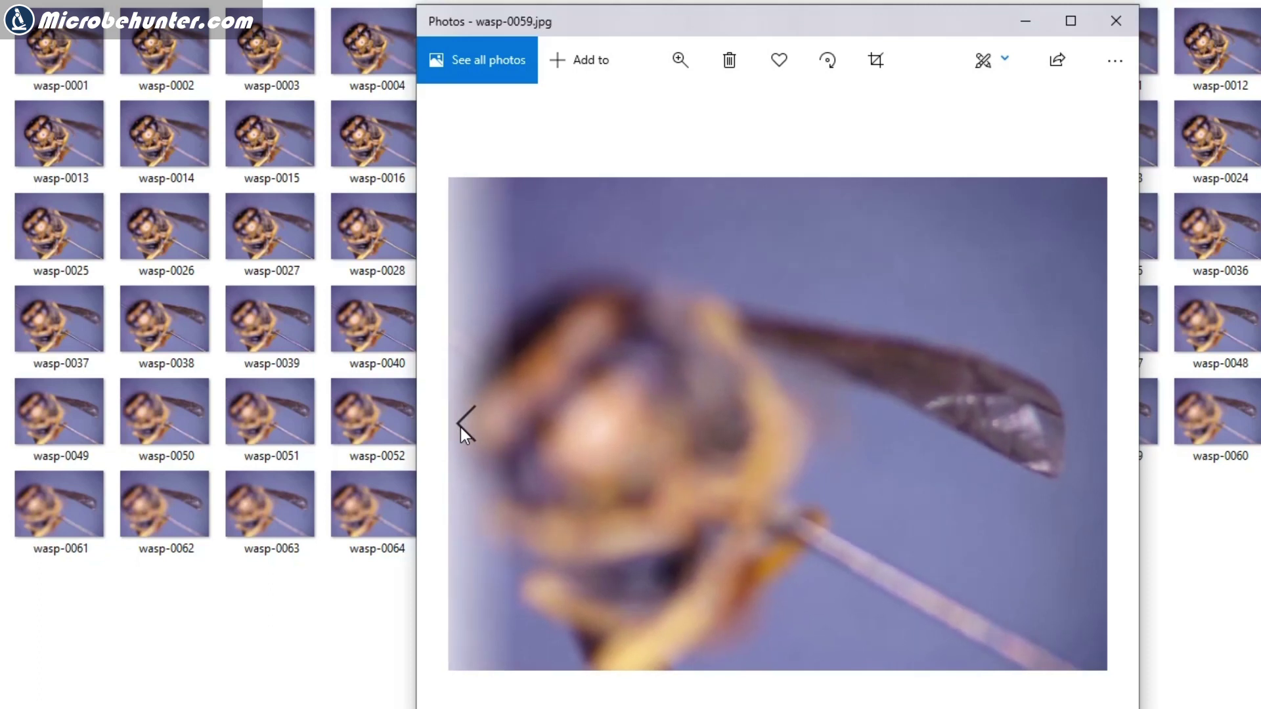
click(460, 427)
click(460, 427)
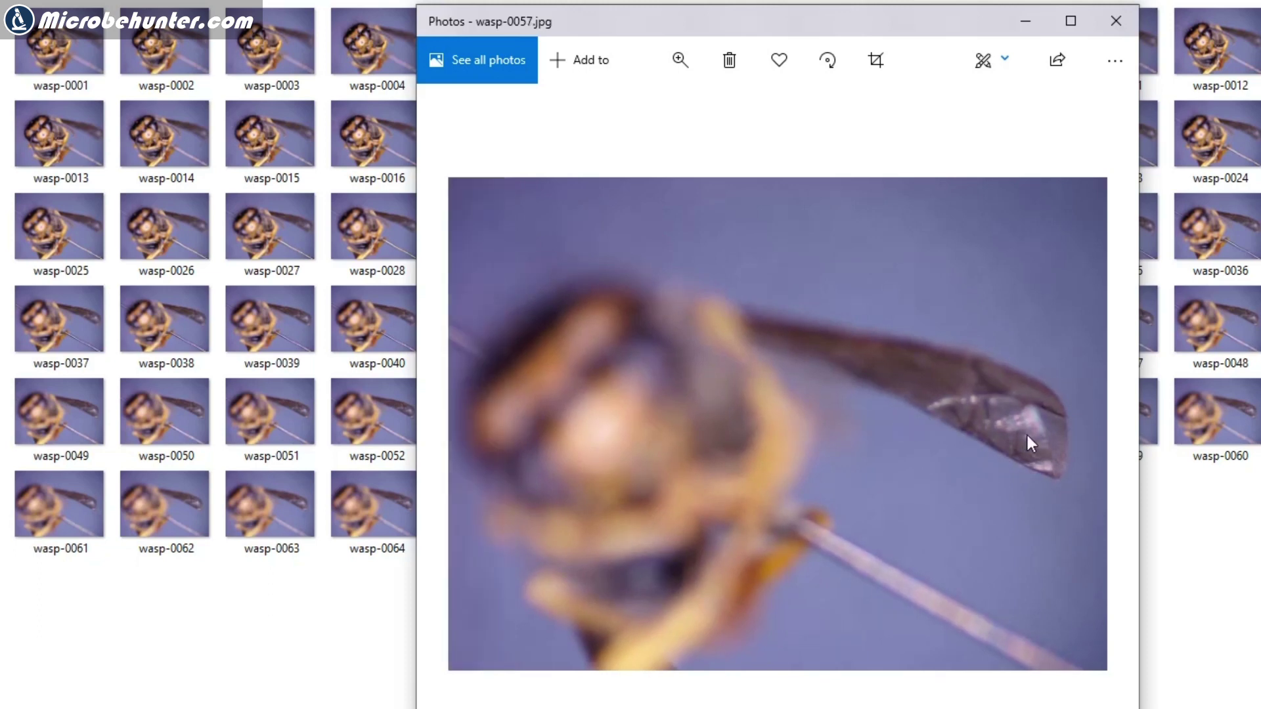
click(1093, 421)
click(1093, 420)
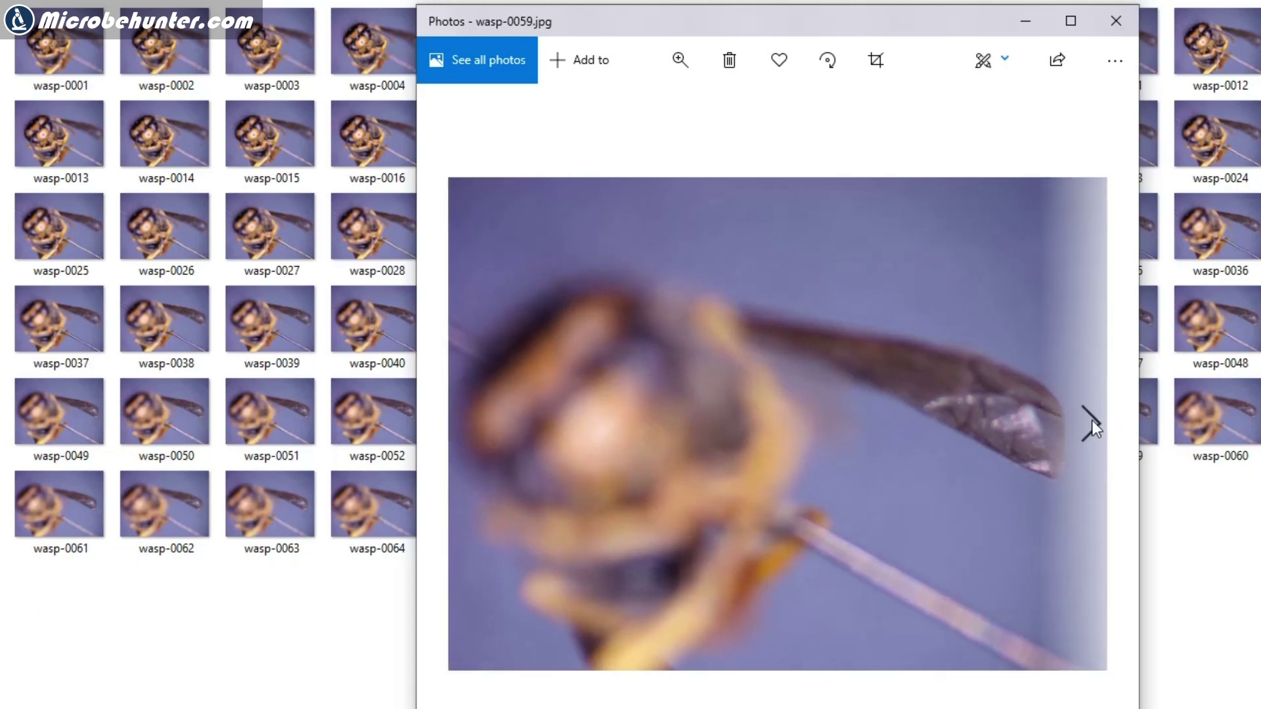
- Compare wasp-0058 with wasp-0059 in Photos, and put the viewer away to return to the image folder
click(460, 420)
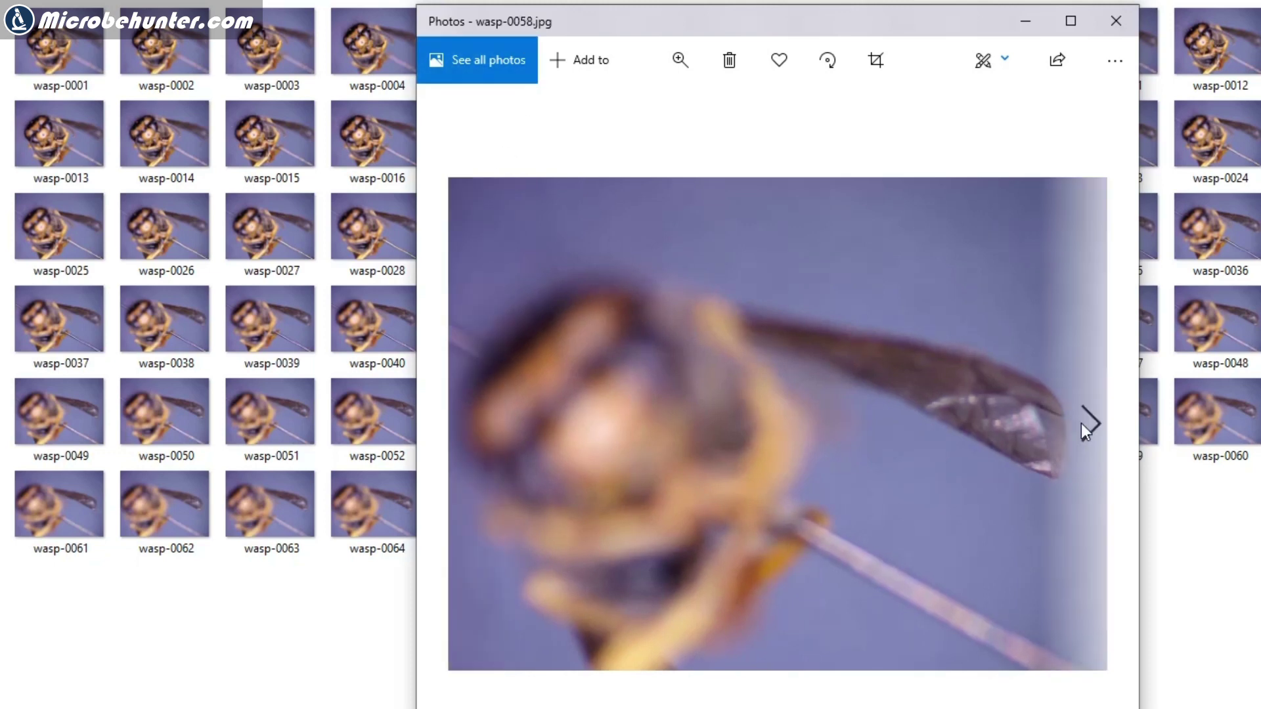
click(1090, 423)
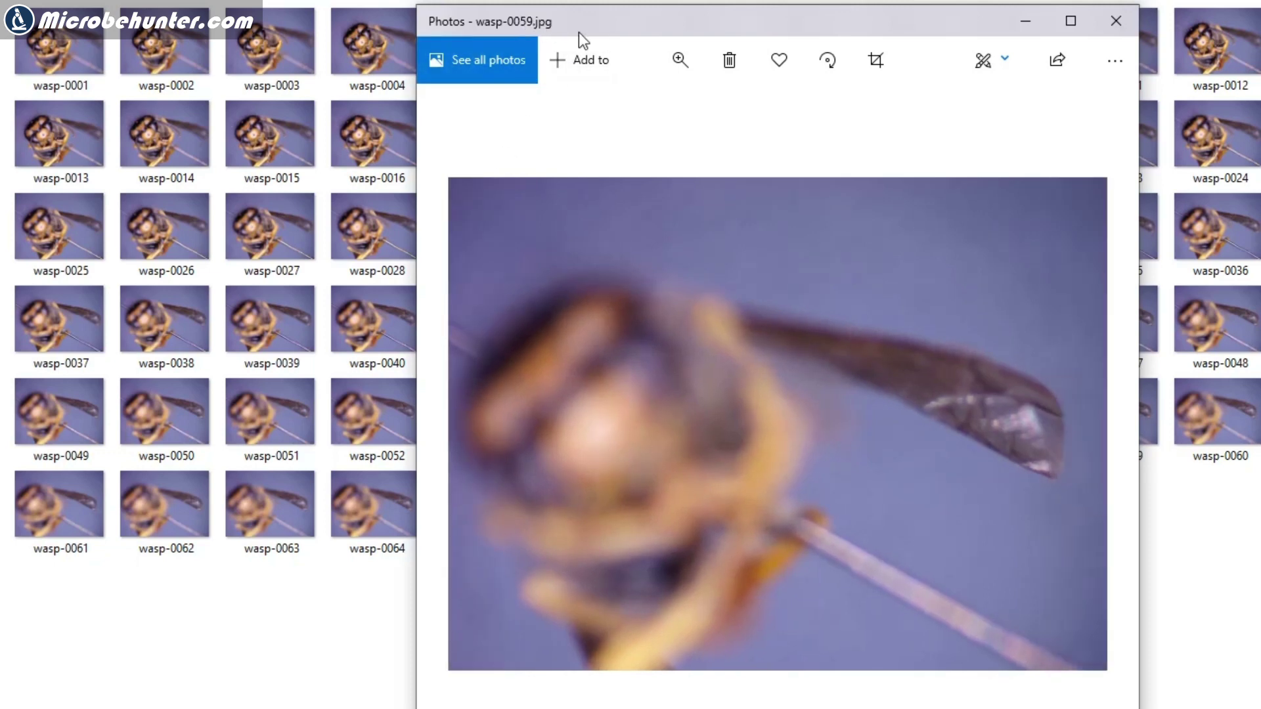
click(1034, 20)
- Delete the blurred end frames wasp-0059 through wasp-0068 from the image folder
drag(892, 576, 50, 480)
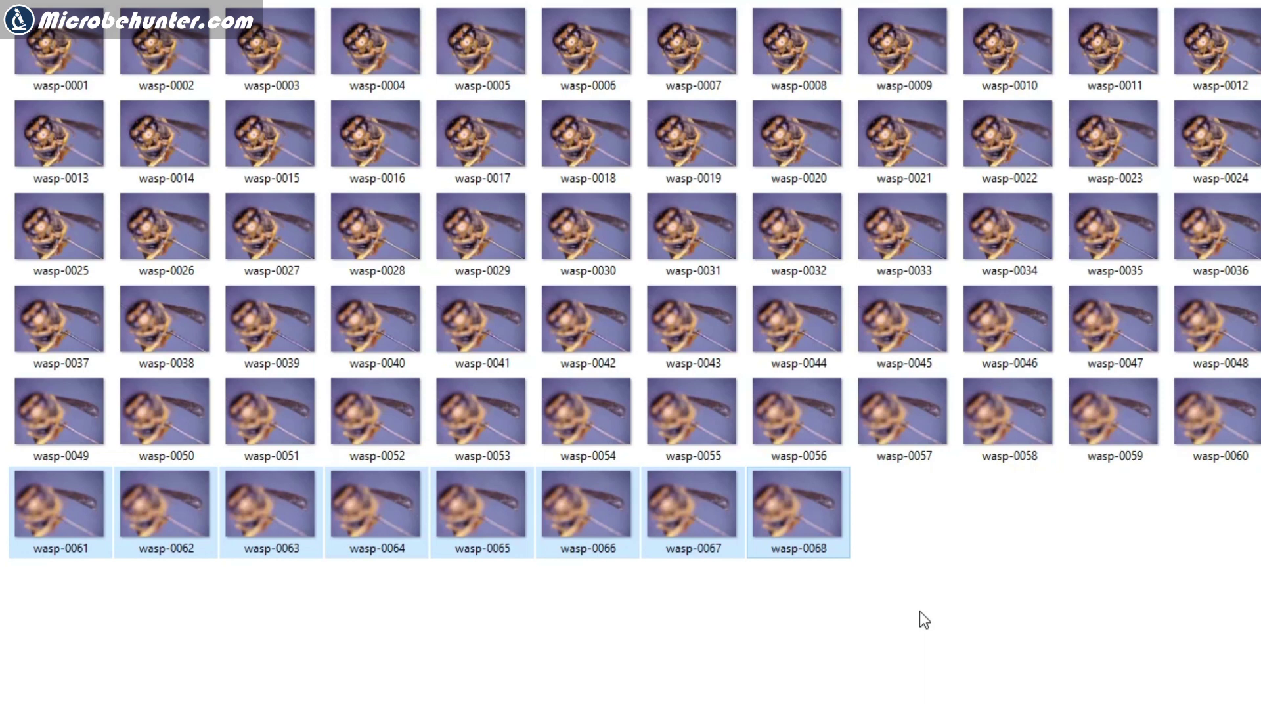
key(Delete)
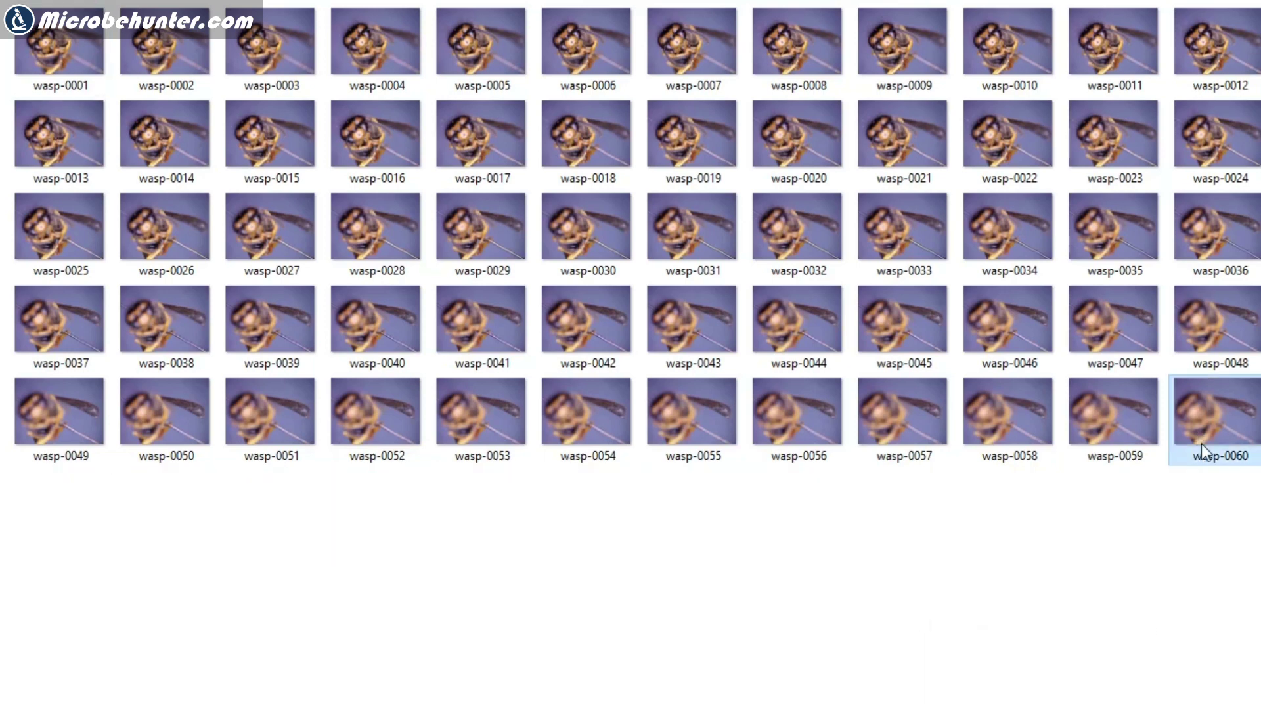
key(Delete)
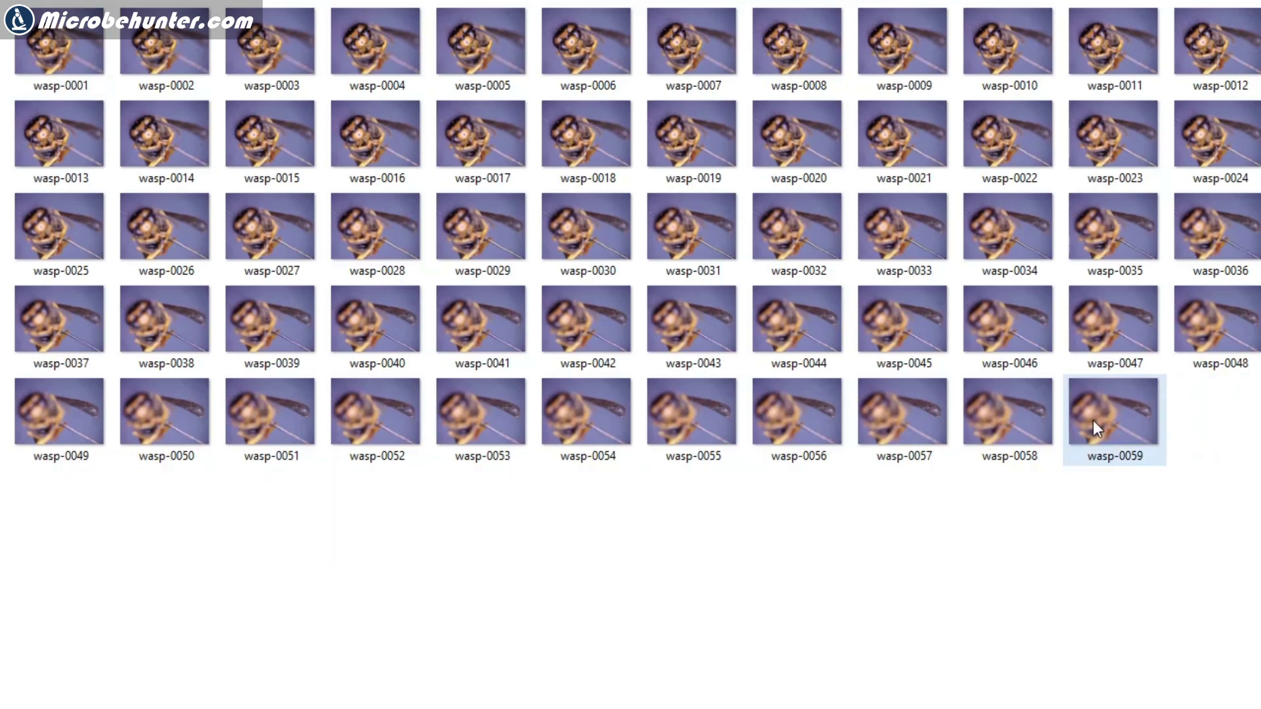
key(Delete)
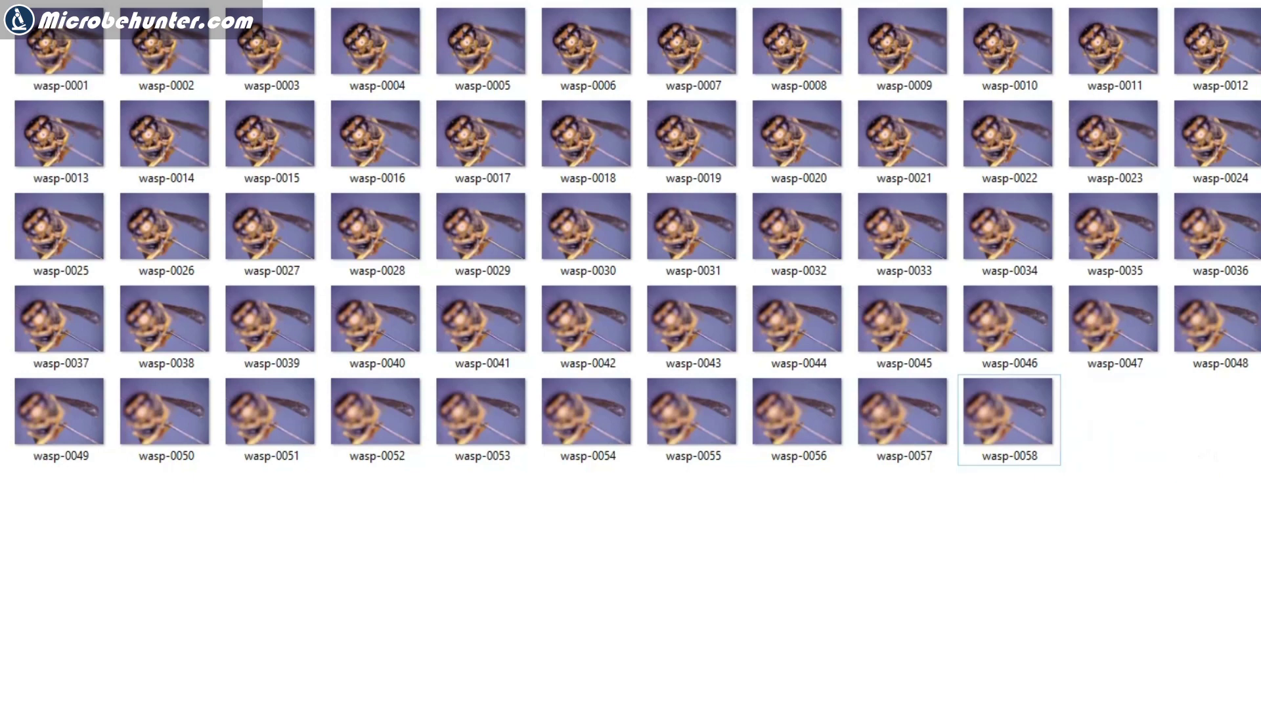
- Open wasp-0001 in Photos and page forward to wasp-0008 and back to check where the focus starts moving
double_click(80, 33)
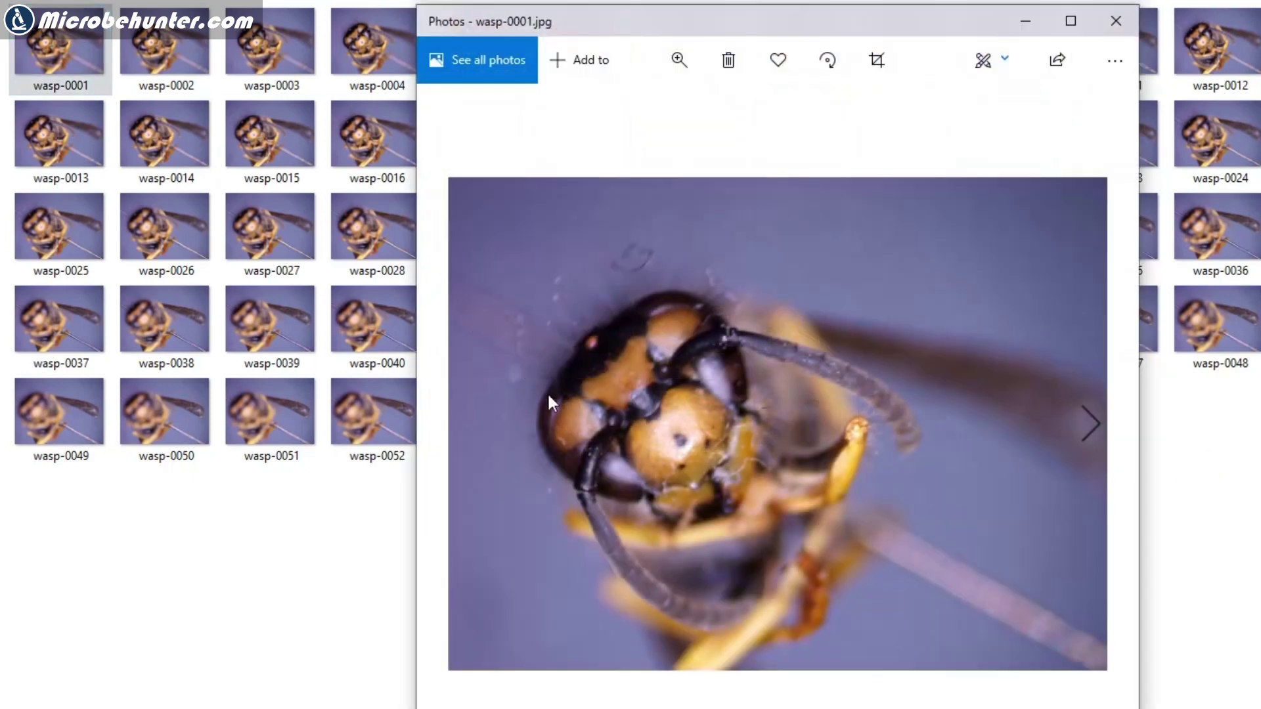
click(1093, 420)
click(1093, 415)
click(1093, 416)
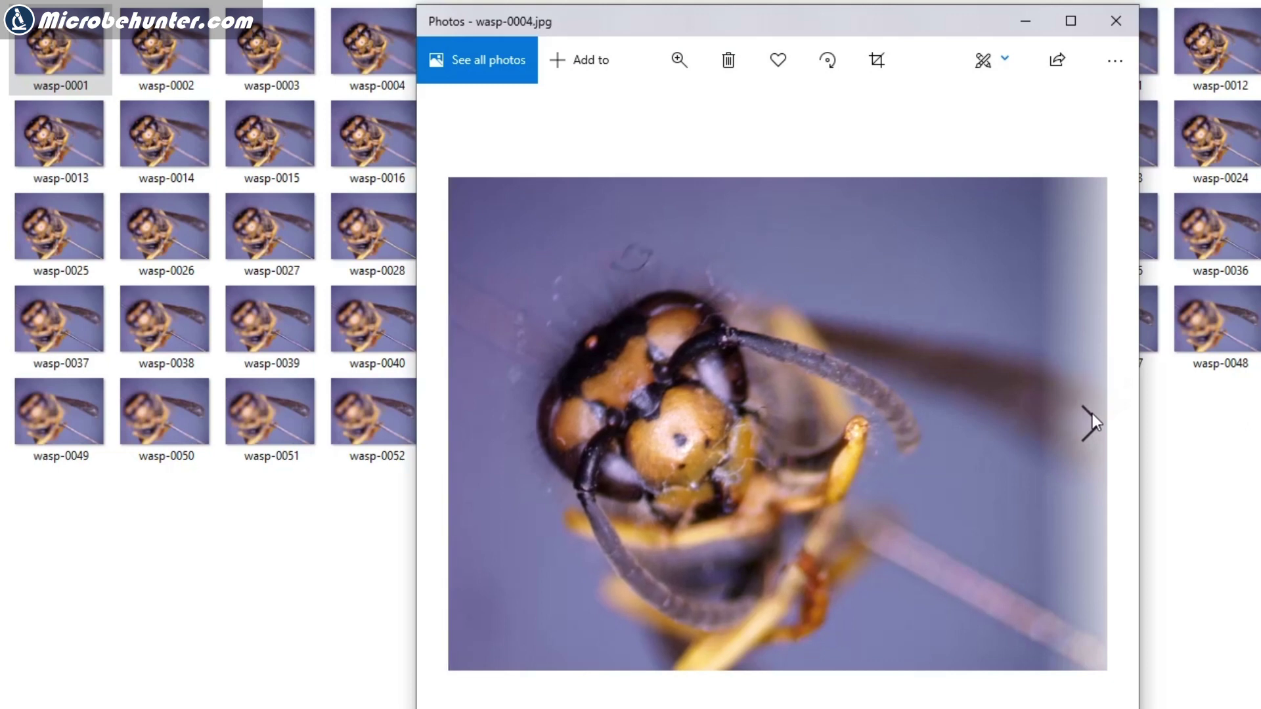
click(1093, 415)
click(1093, 415)
click(1093, 415)
click(1093, 415)
click(458, 418)
click(458, 418)
click(457, 417)
click(457, 417)
click(457, 416)
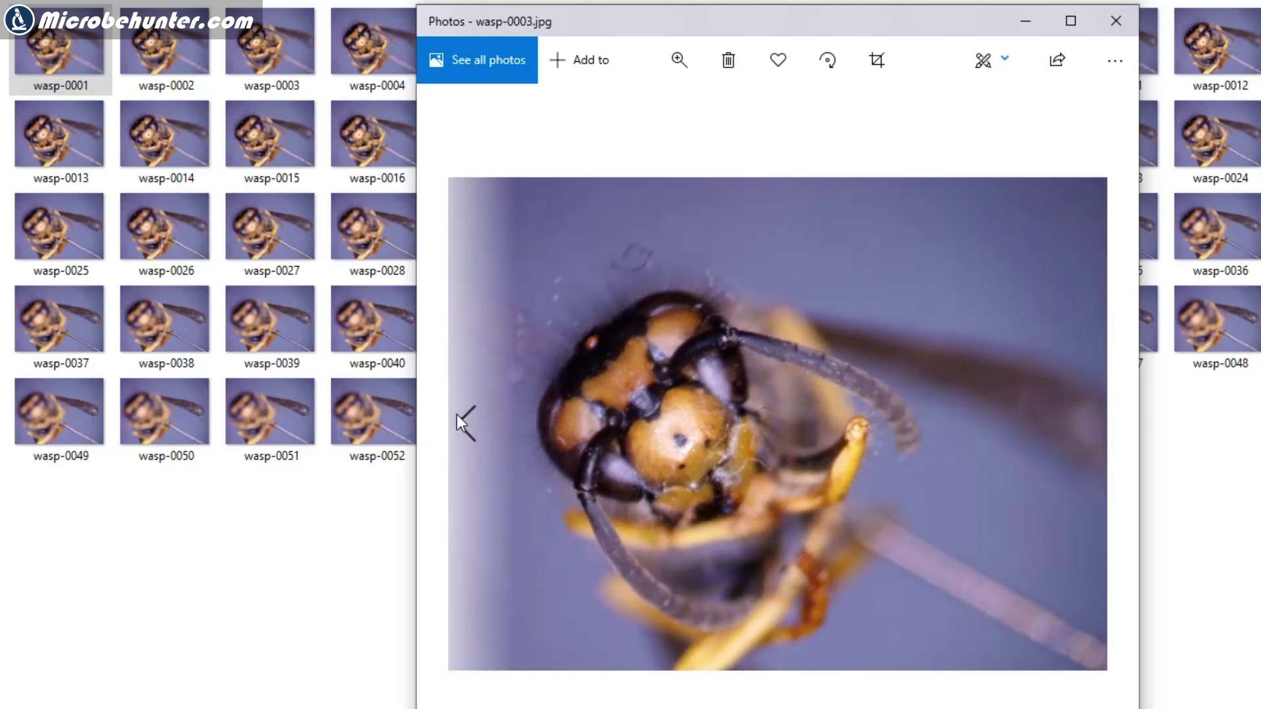
click(456, 415)
click(456, 415)
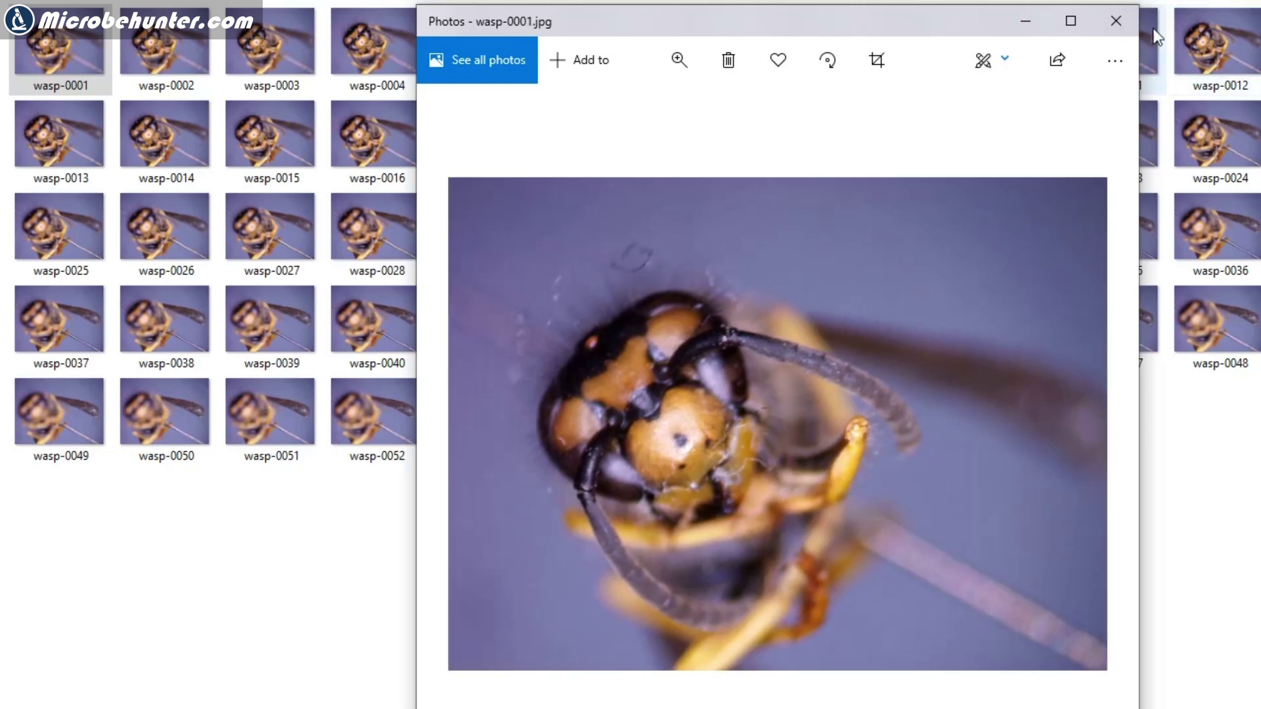
- Delete the redundant first frames wasp-0001 and wasp-0002 from the image folder
click(84, 57)
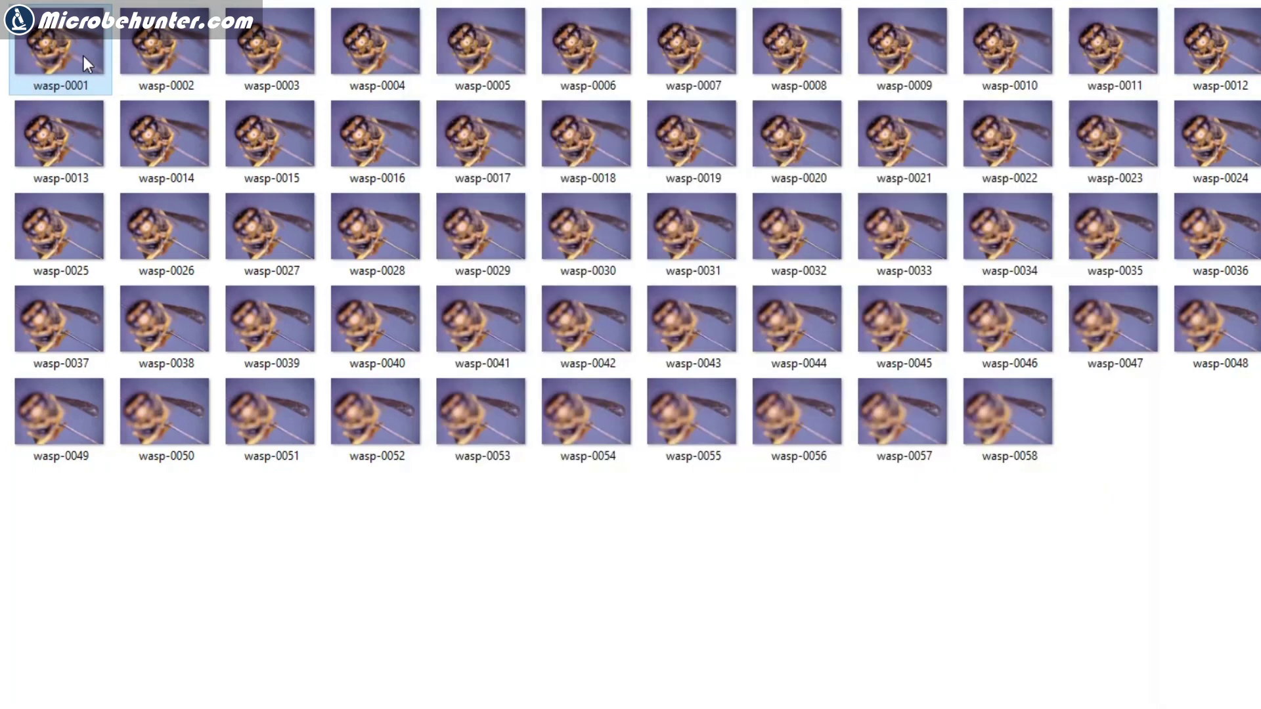
ctrl+click(156, 70)
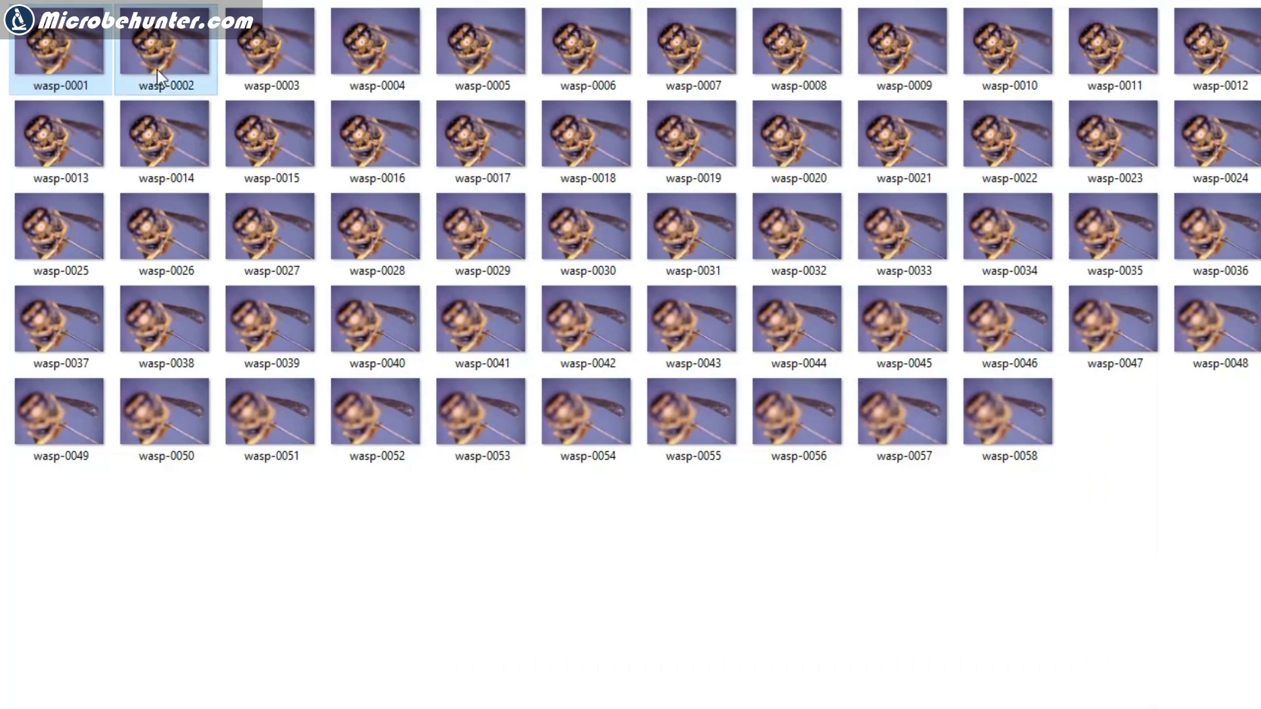
key(Delete)
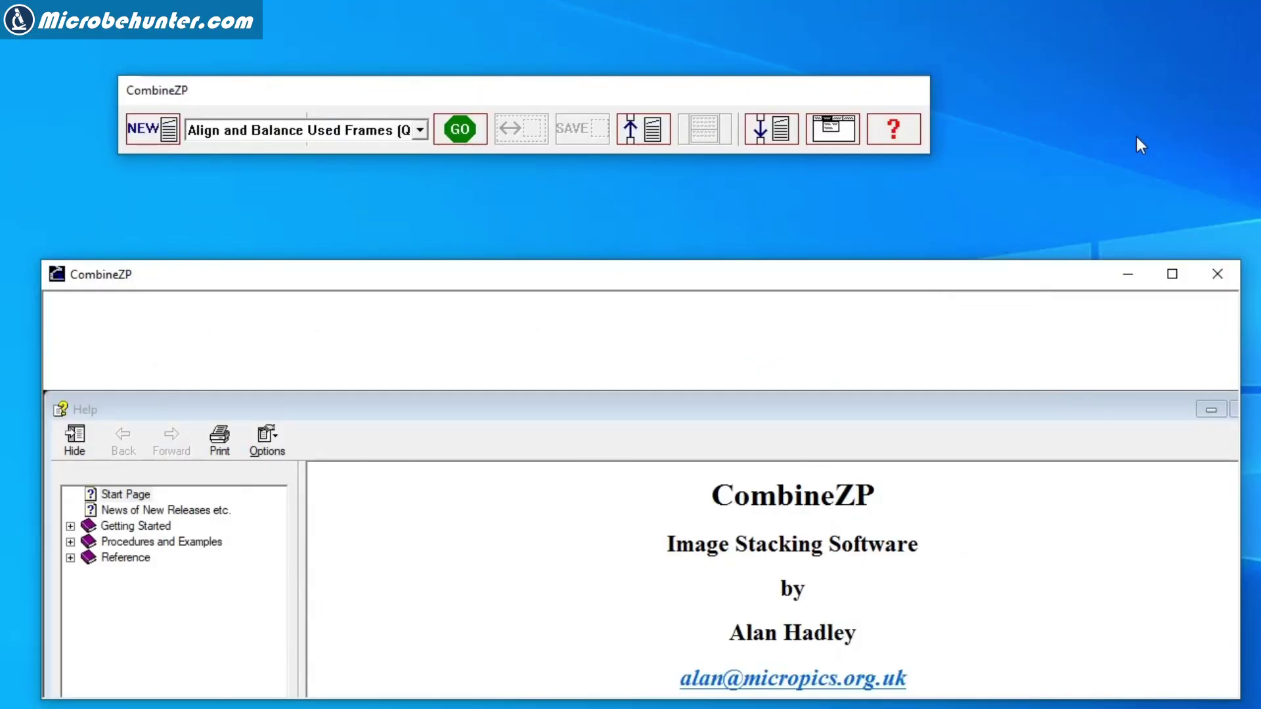
- Switch to CombineZP, reposition its main window, and look over the Getting Started and Procedures and Examples help topics
mouse_move(394, 276)
mouse_down()
mouse_move(386, 255)
mouse_move(407, 238)
mouse_move(401, 252)
mouse_up()
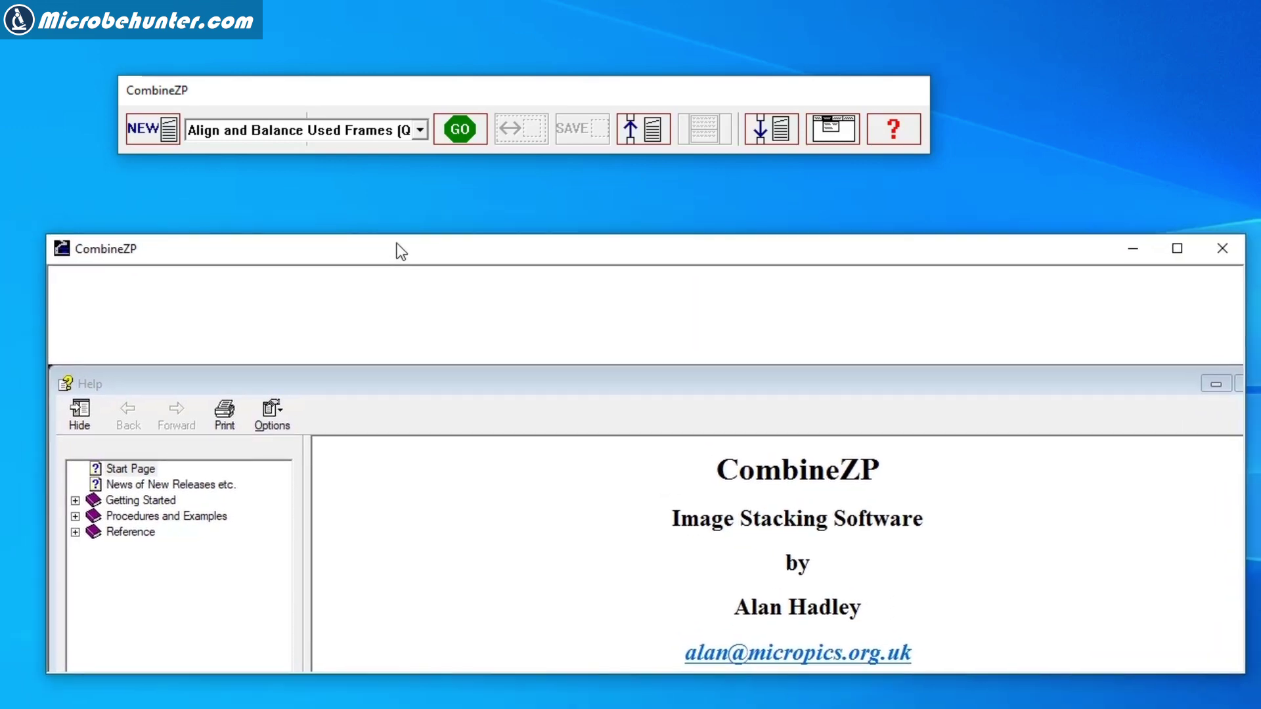
click(75, 501)
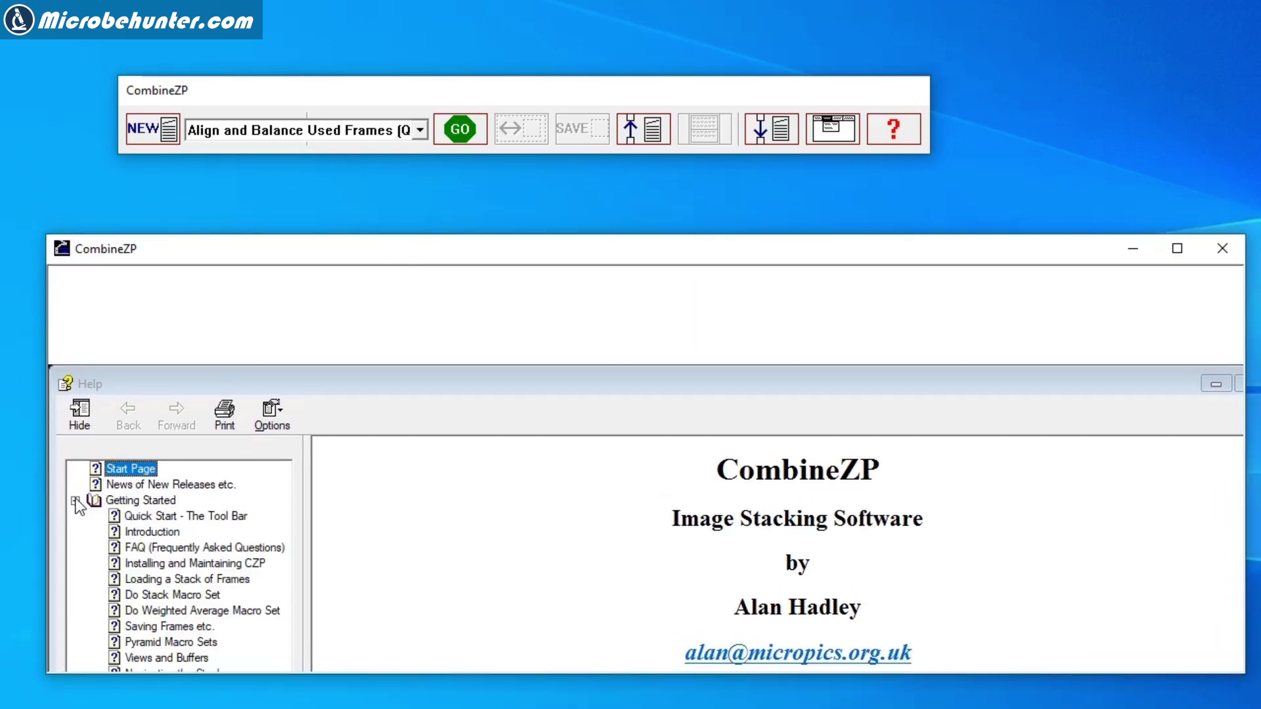
click(75, 501)
click(75, 516)
click(75, 516)
click(75, 517)
click(74, 517)
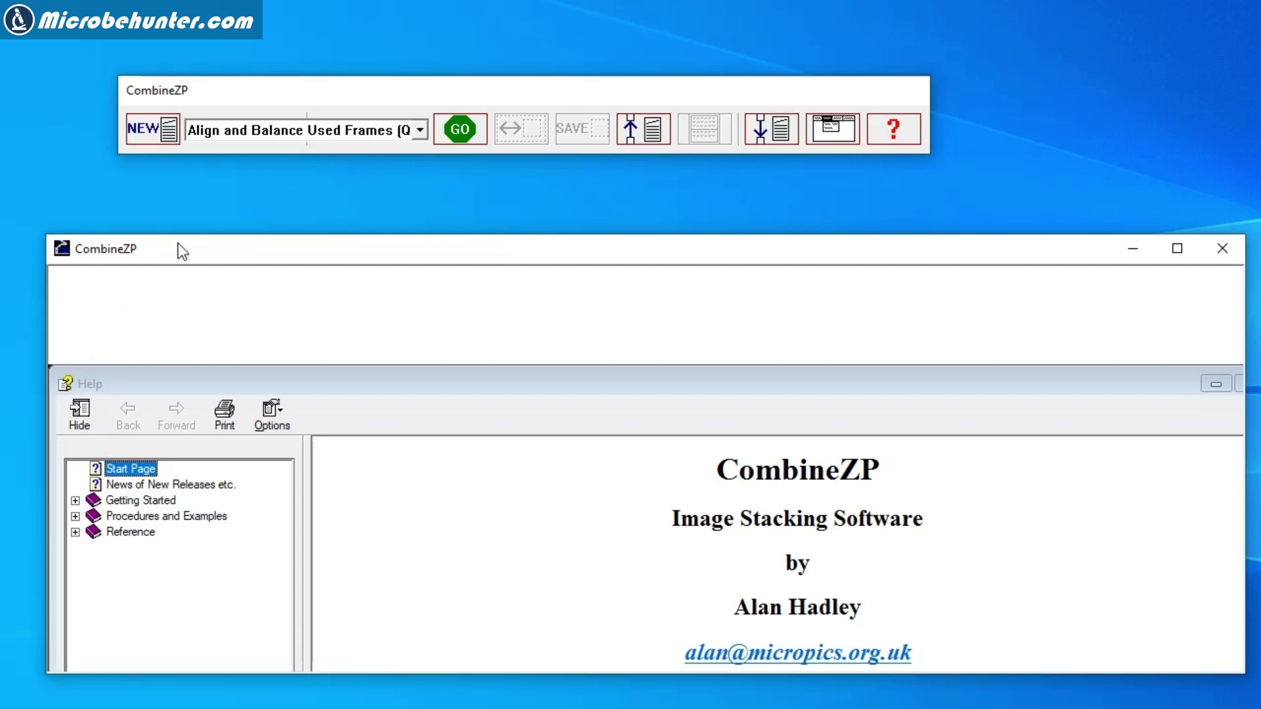
- Load all the wasp images, starting with wasp-0003, from the ToupViewPix folder as a new stack
click(169, 139)
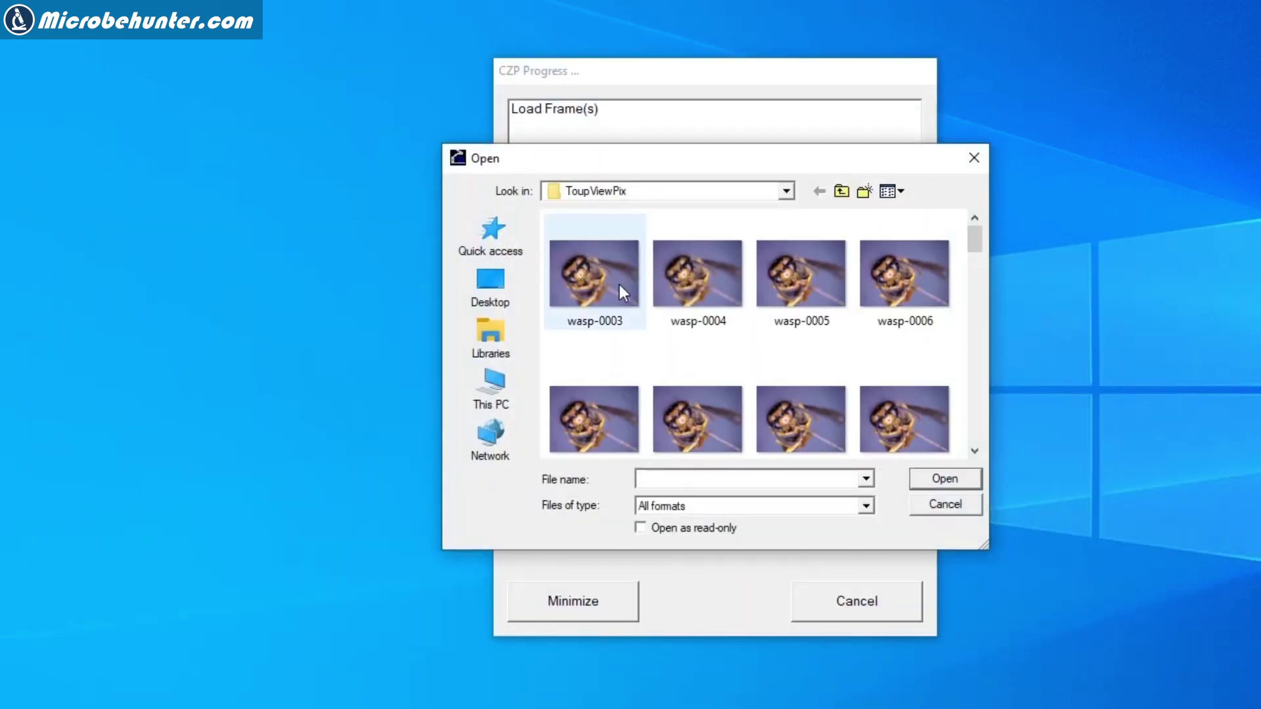
click(618, 285)
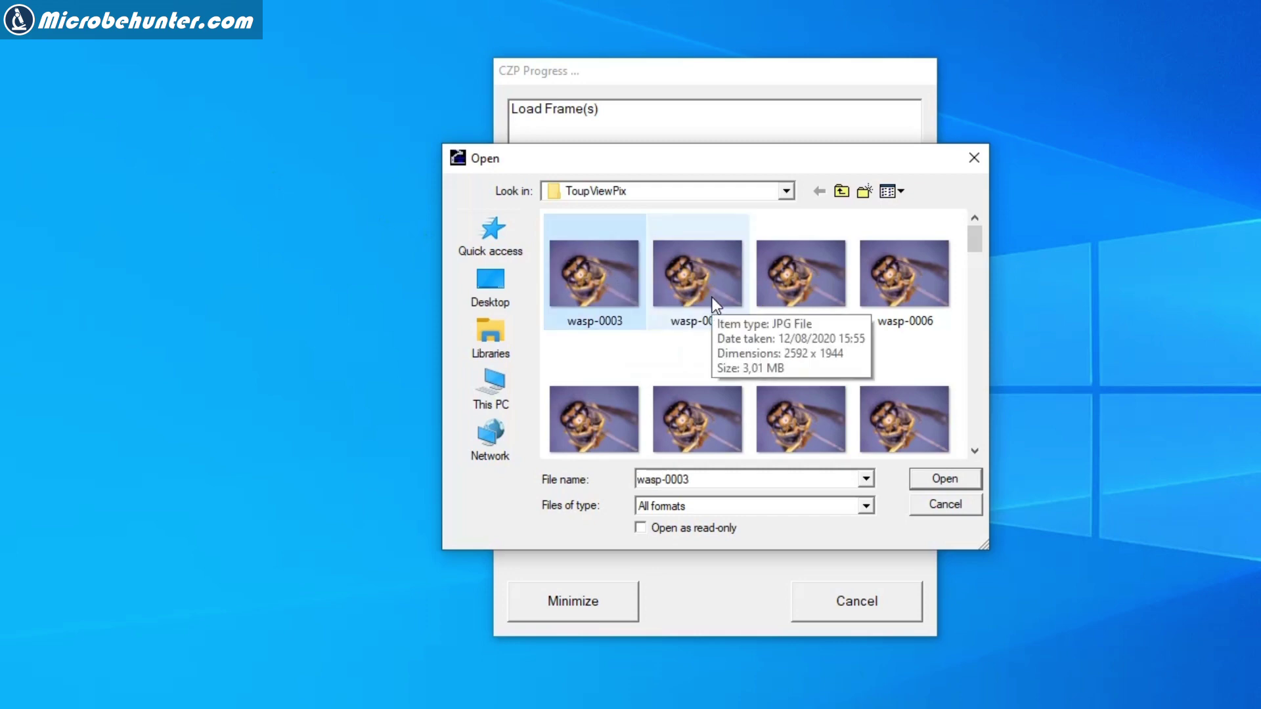
key(ctrl+a)
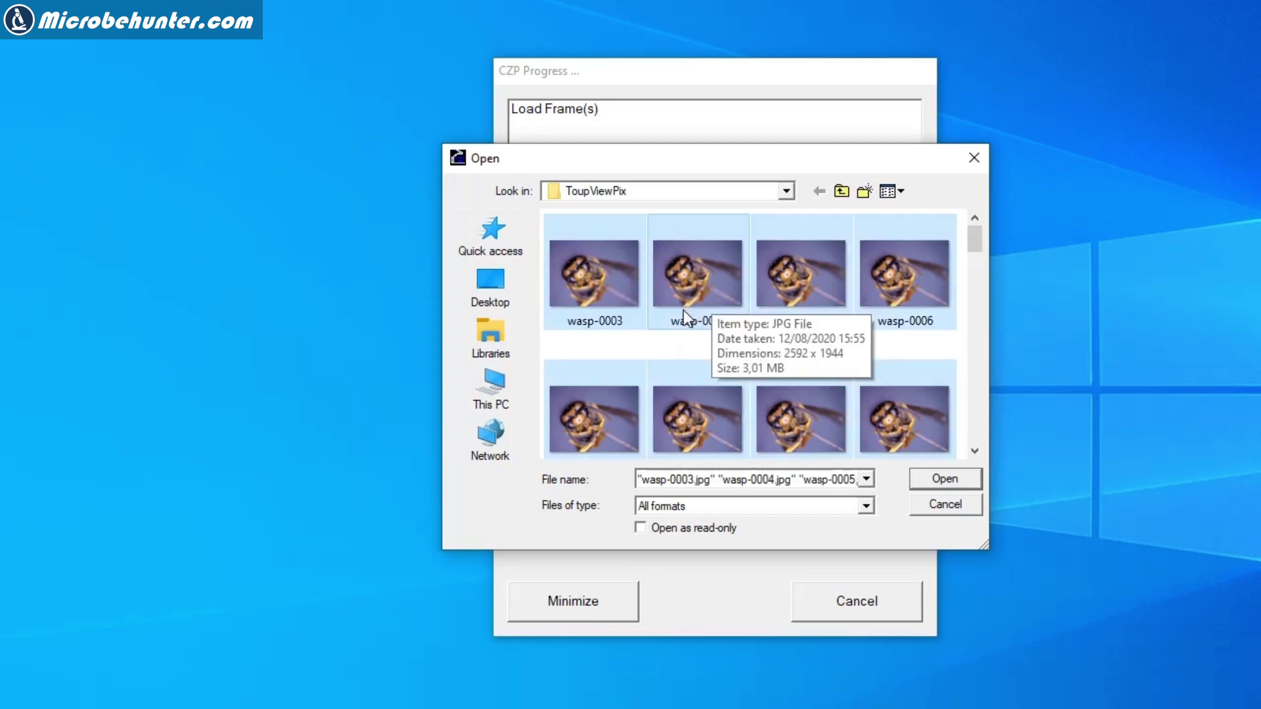
click(945, 479)
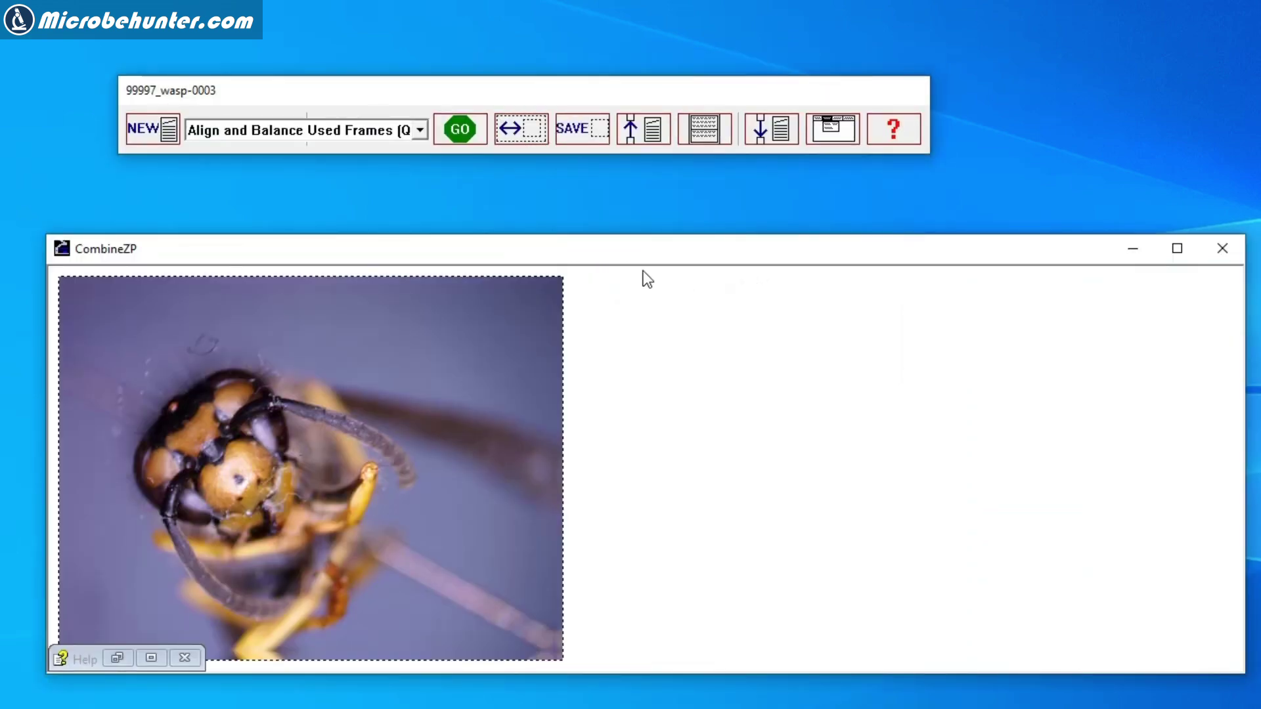
- Run the All Methods stacking macro on the loaded wasp frames
click(419, 132)
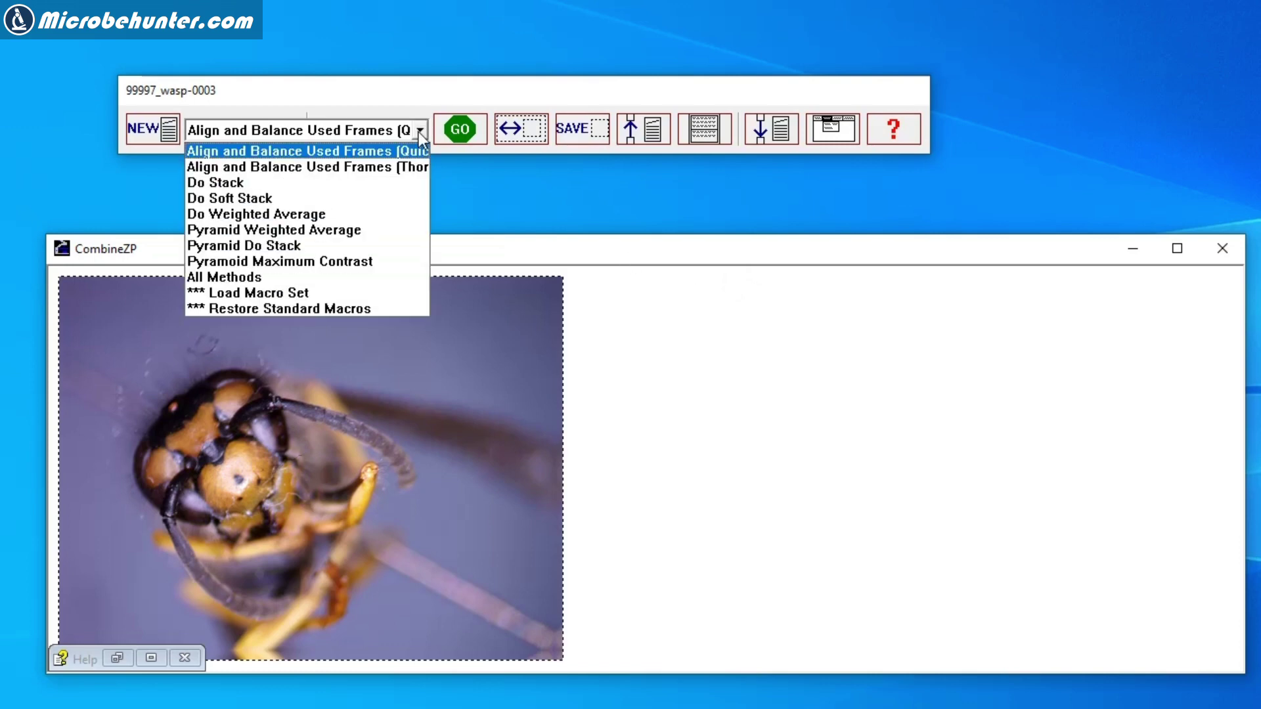
click(352, 278)
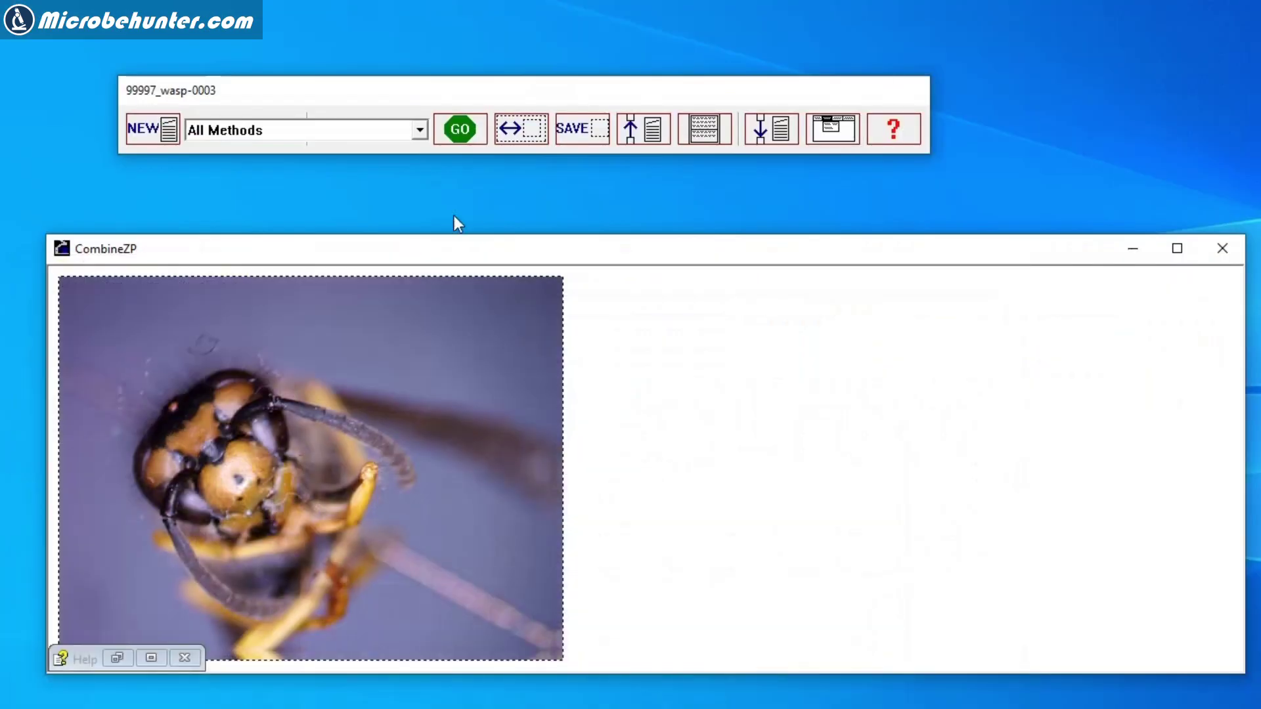
click(463, 135)
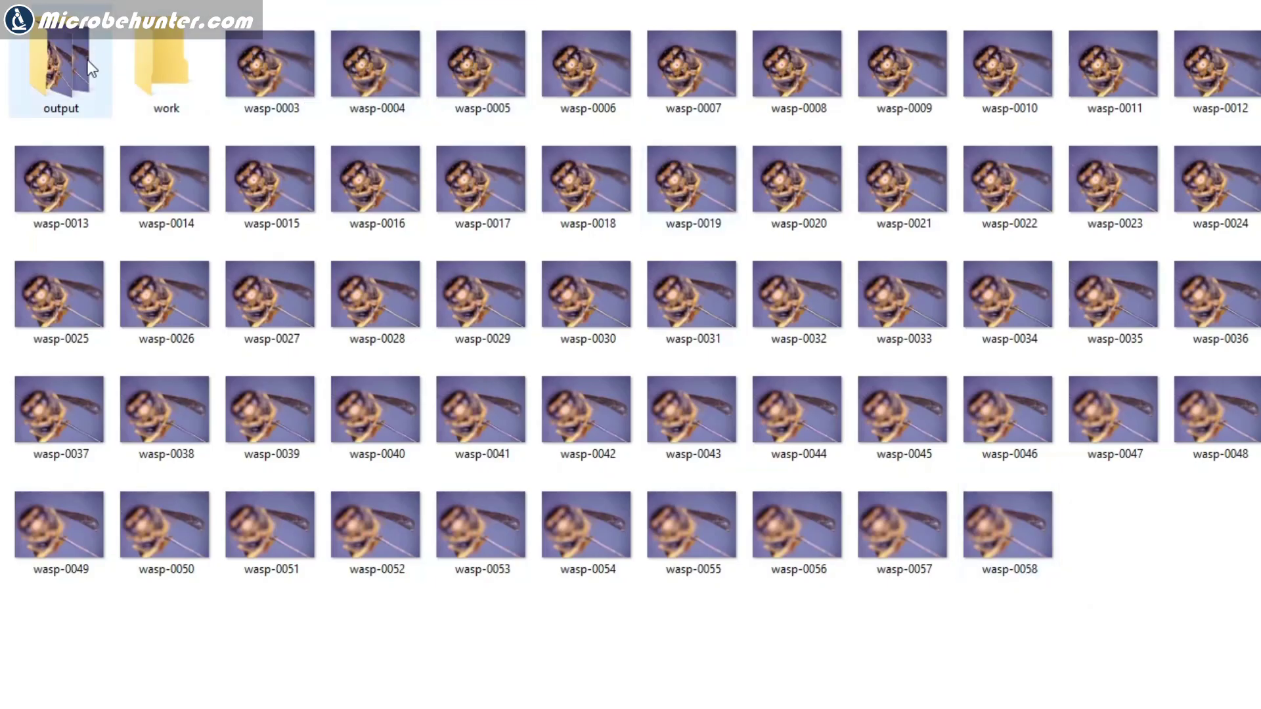
- Open the output folder and view the Pyramid Weighted Average result in Photos, moving the viewer so the whole image shows
click(81, 78)
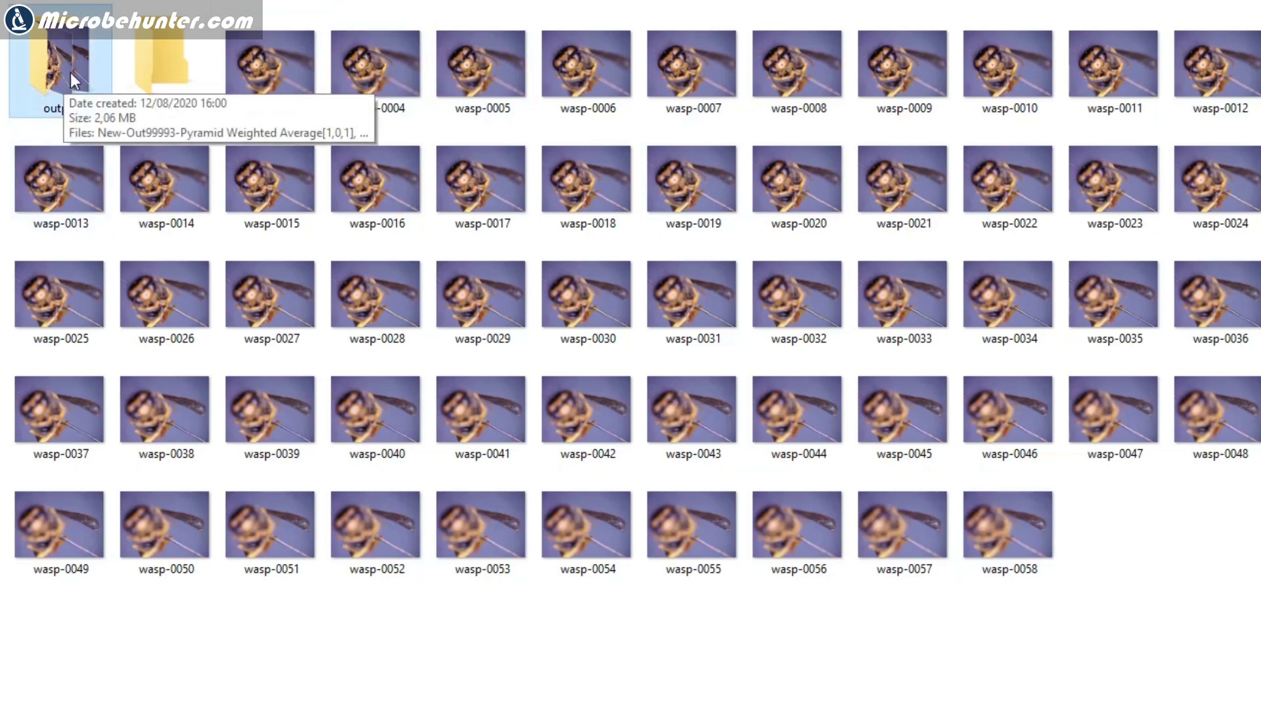
double_click(70, 72)
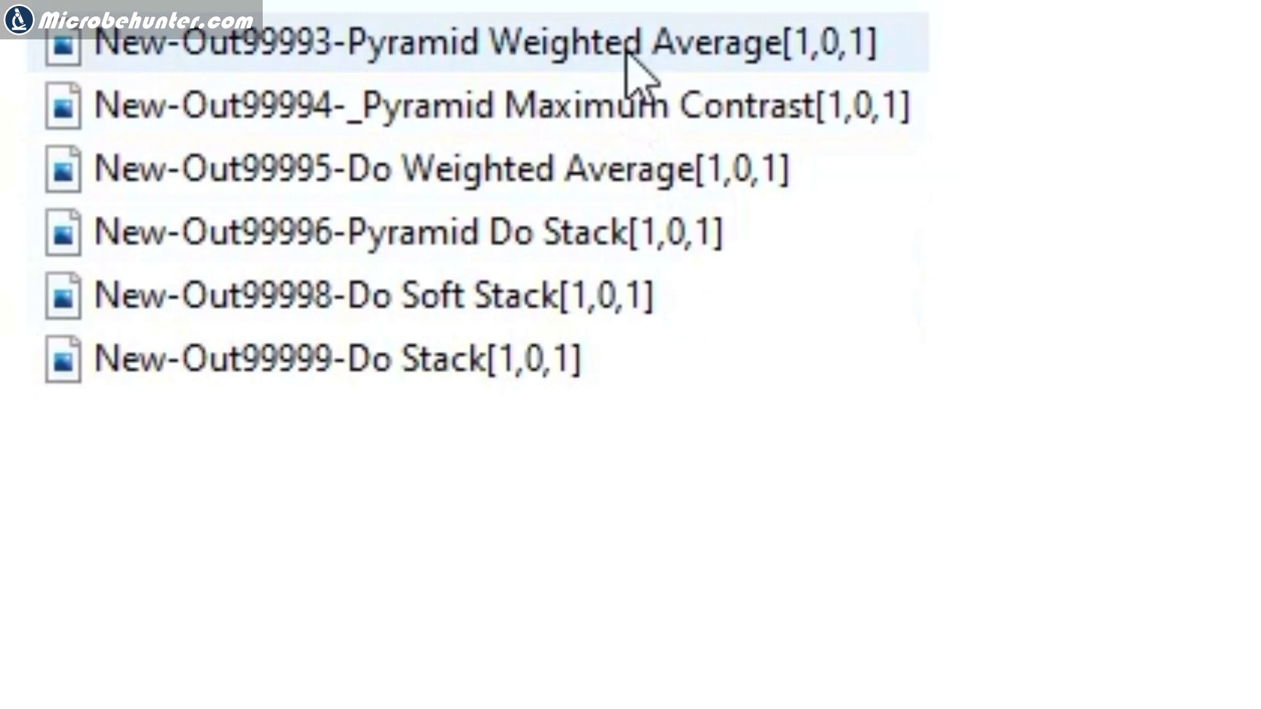
mouse_move(625, 55)
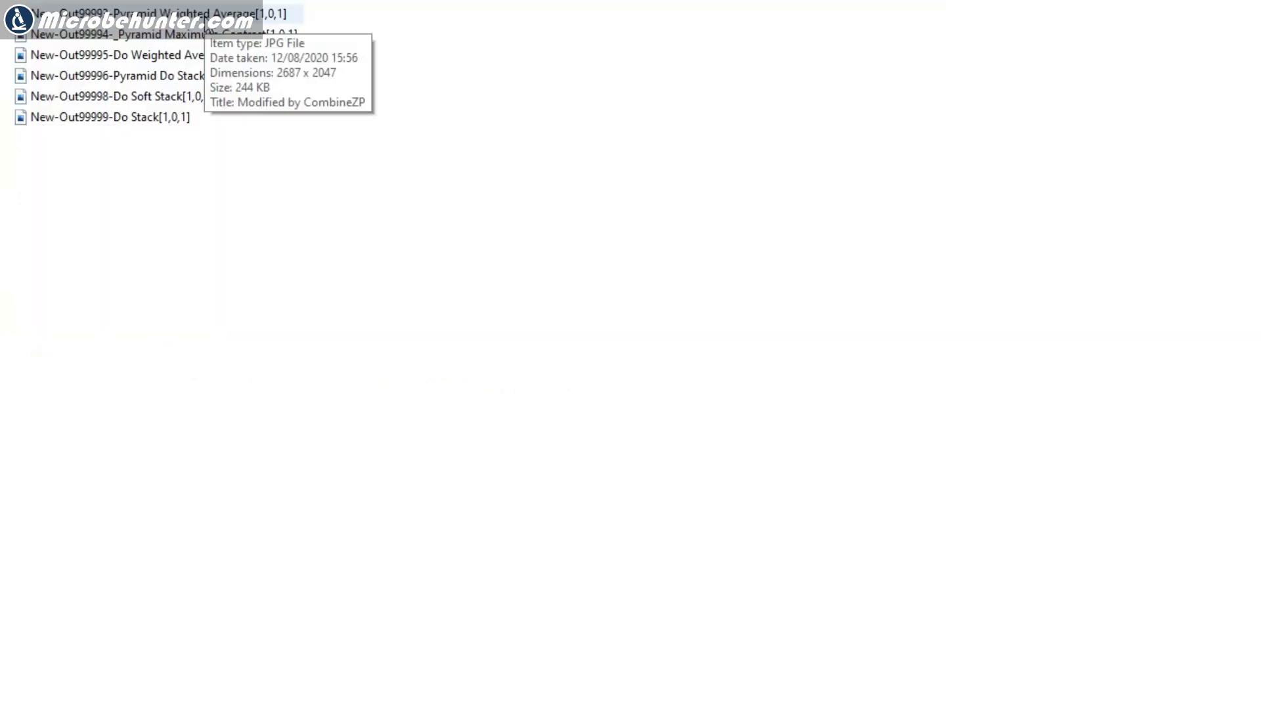
click(205, 22)
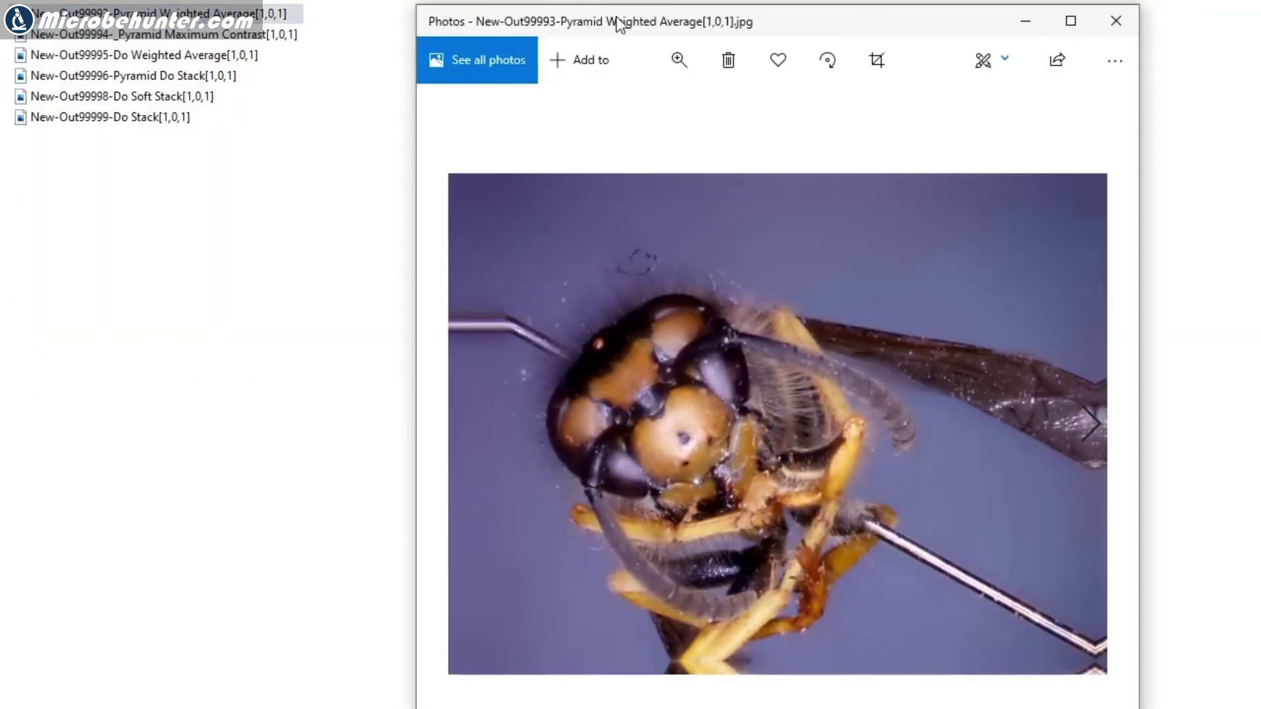
drag(619, 24, 578, 0)
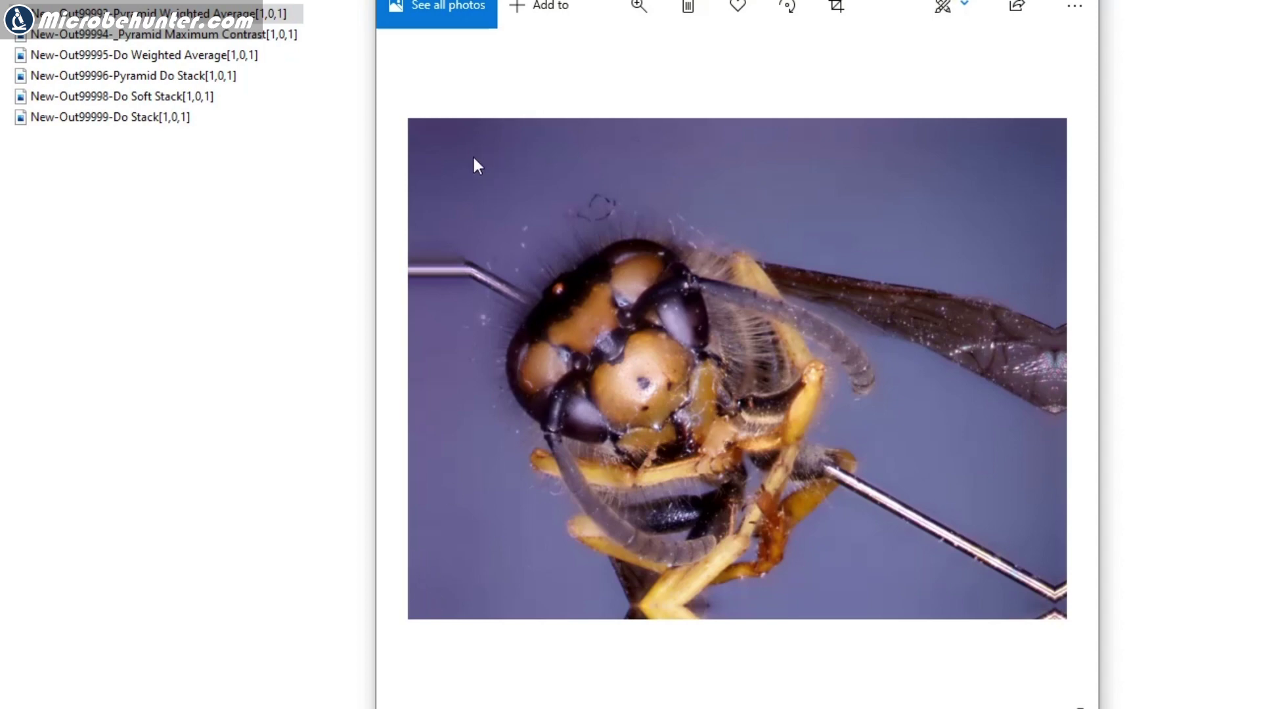
- Page forward through the stacking results to Do Stack and back again, comparing sharpness and artifacts between the methods
click(1051, 376)
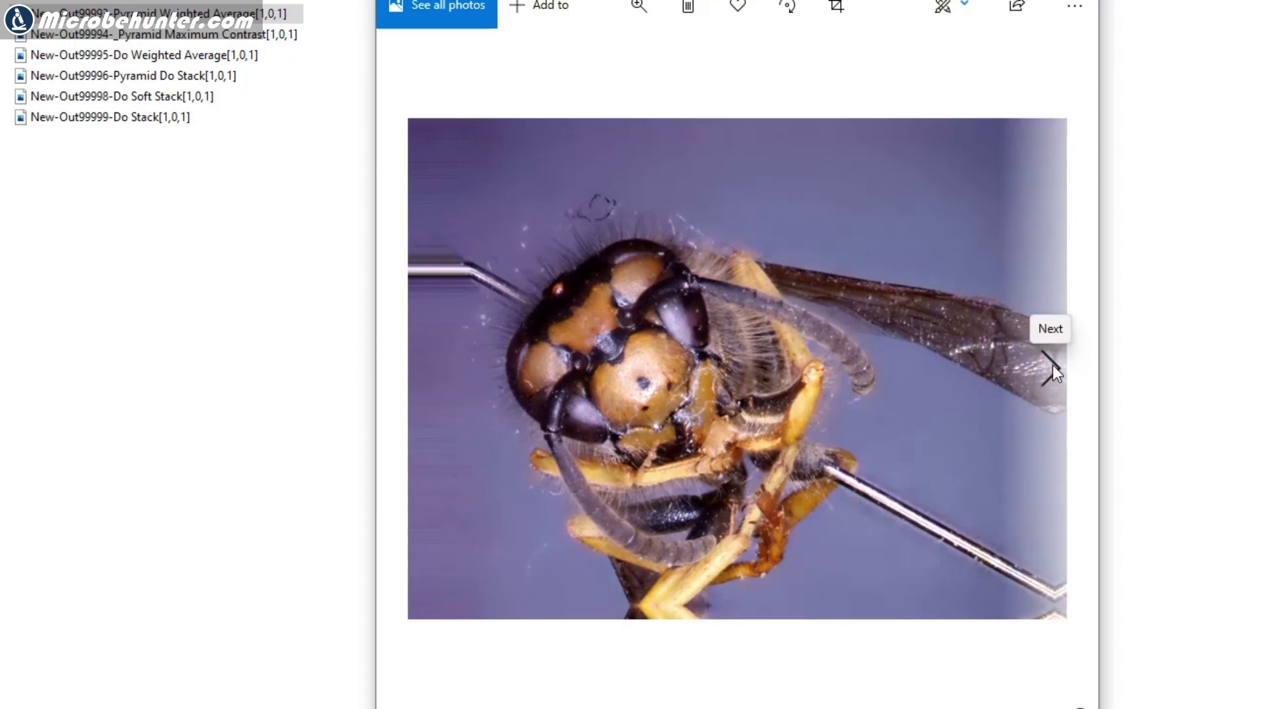
click(1054, 365)
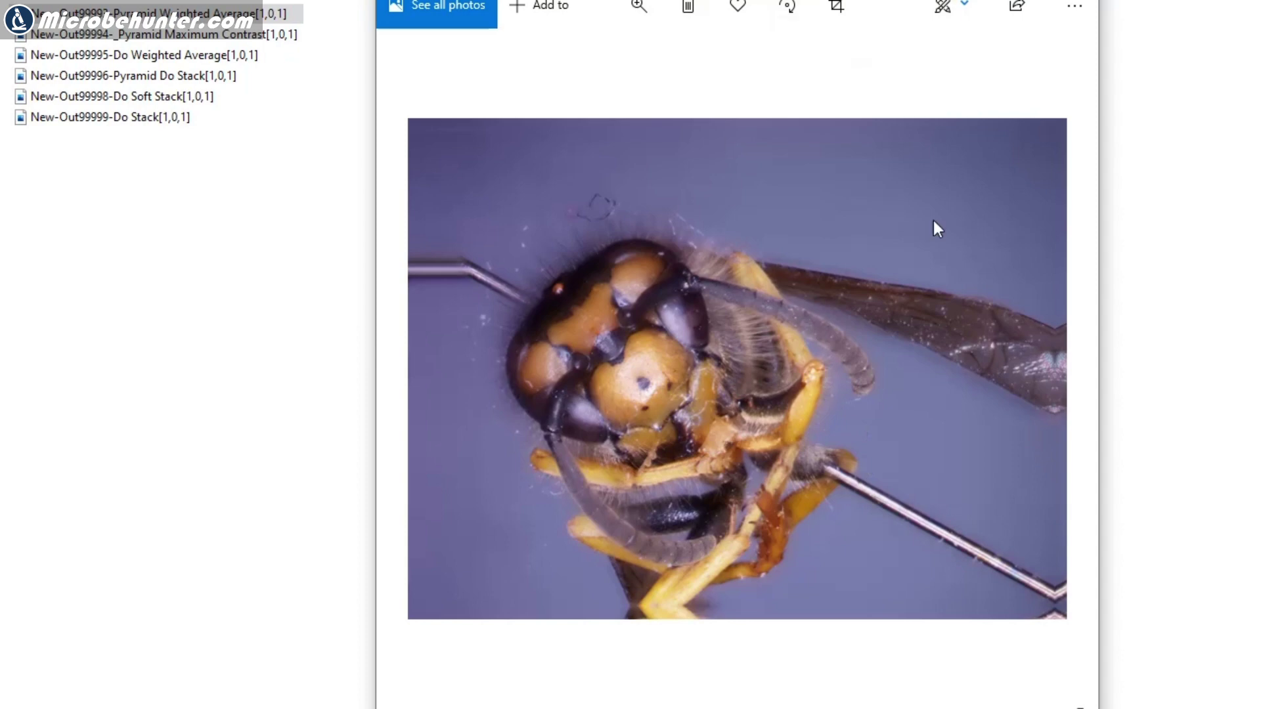
click(1050, 372)
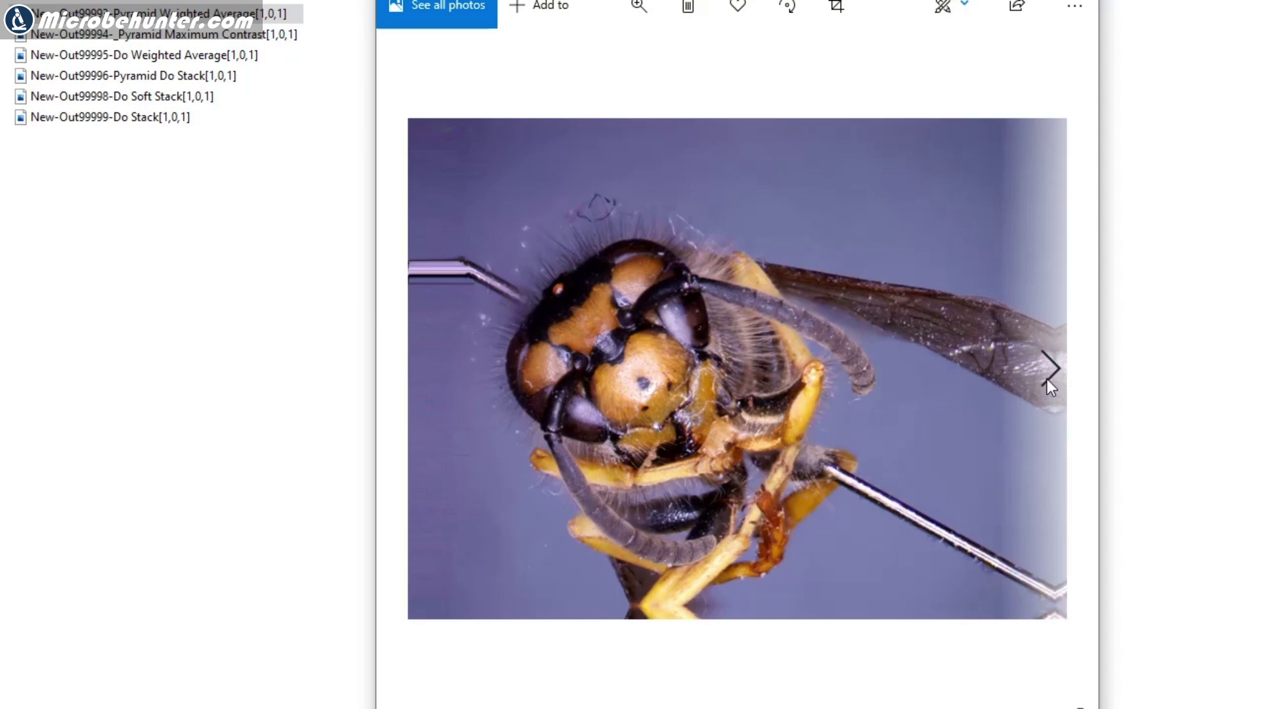
click(1047, 380)
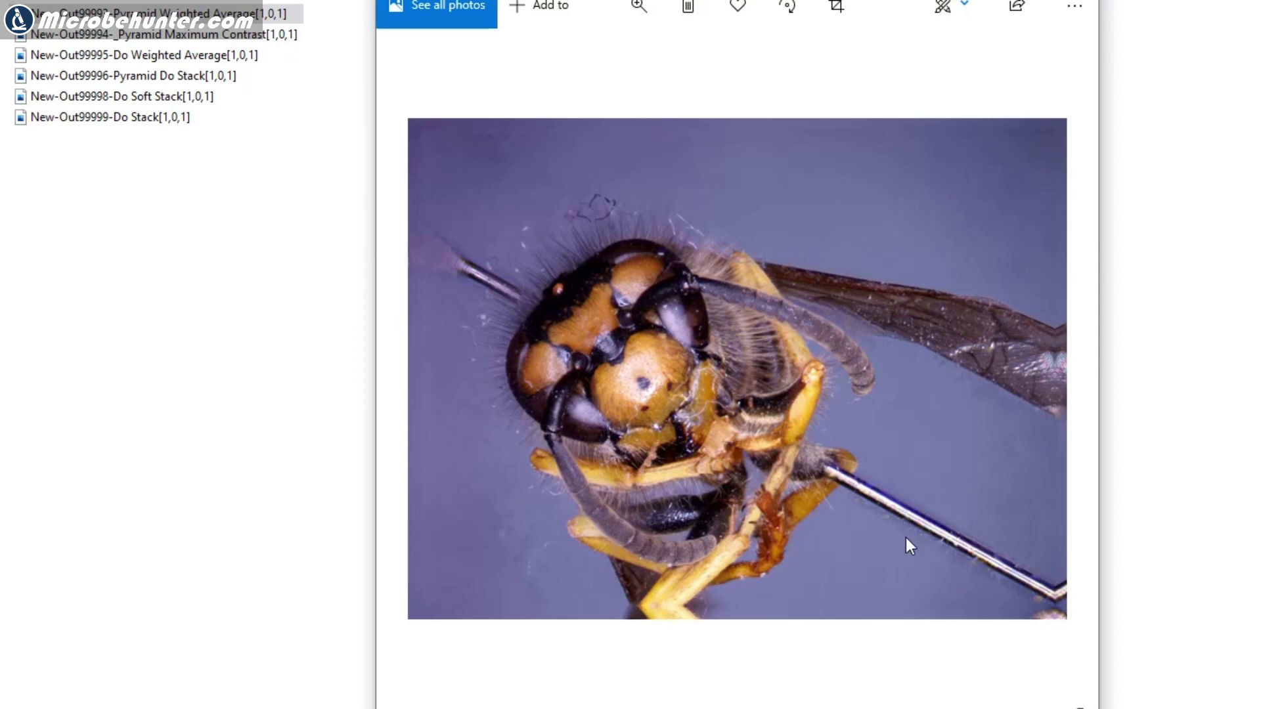
click(1055, 381)
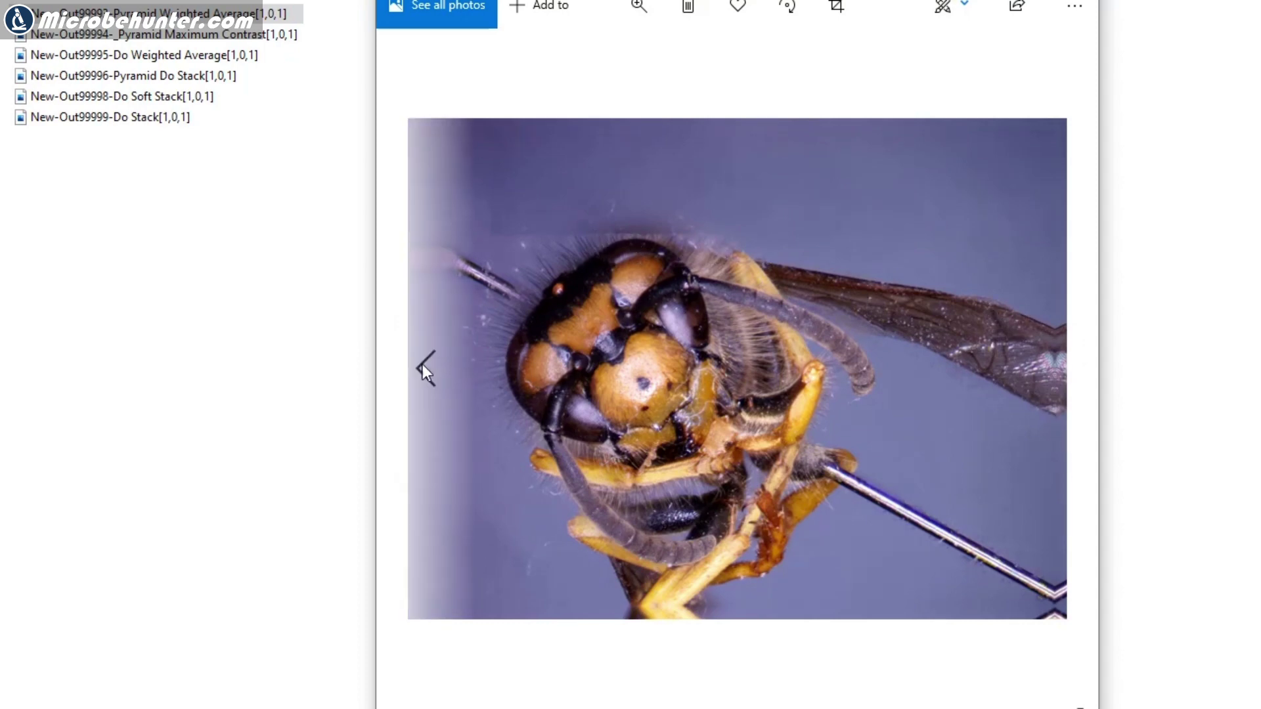
click(424, 369)
click(424, 367)
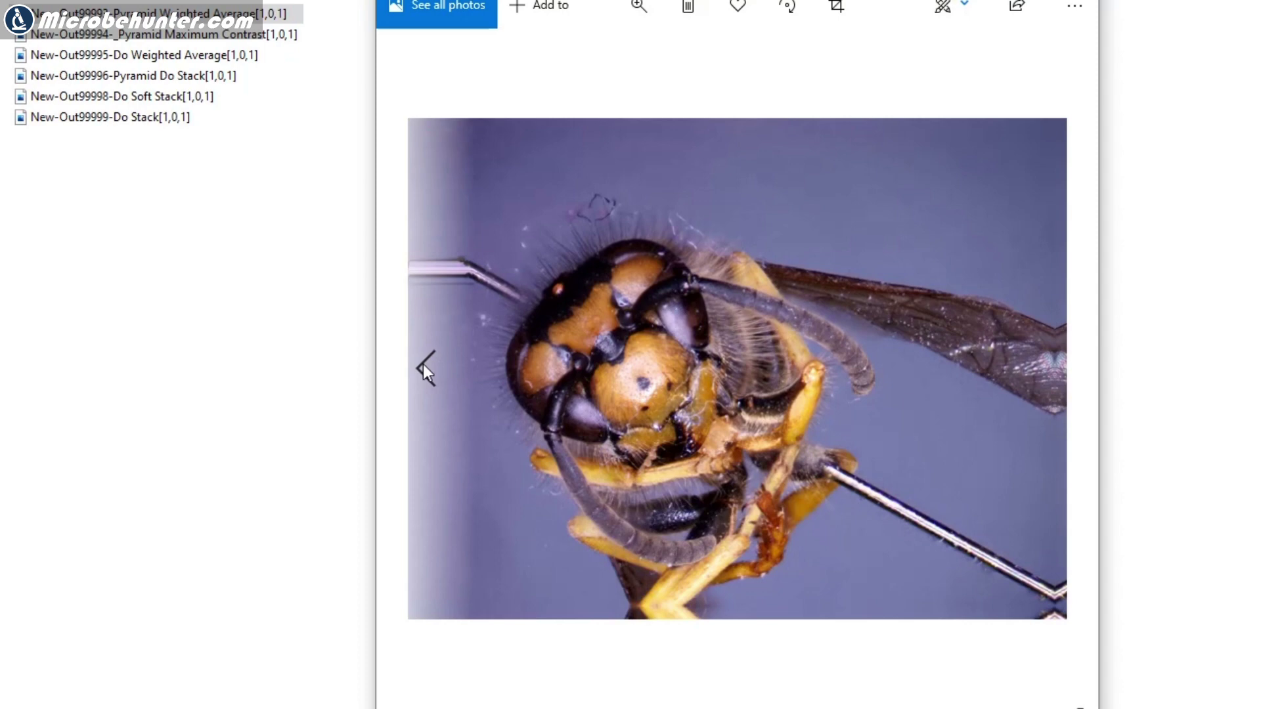
click(424, 368)
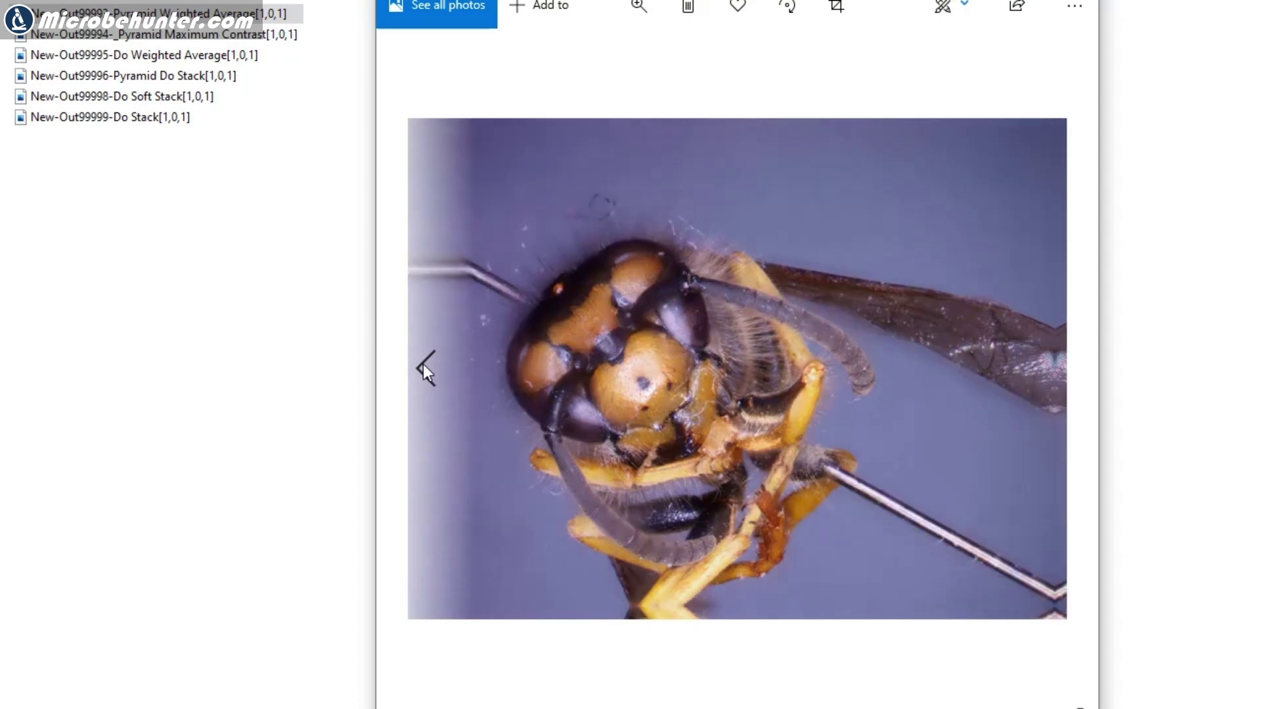
click(424, 366)
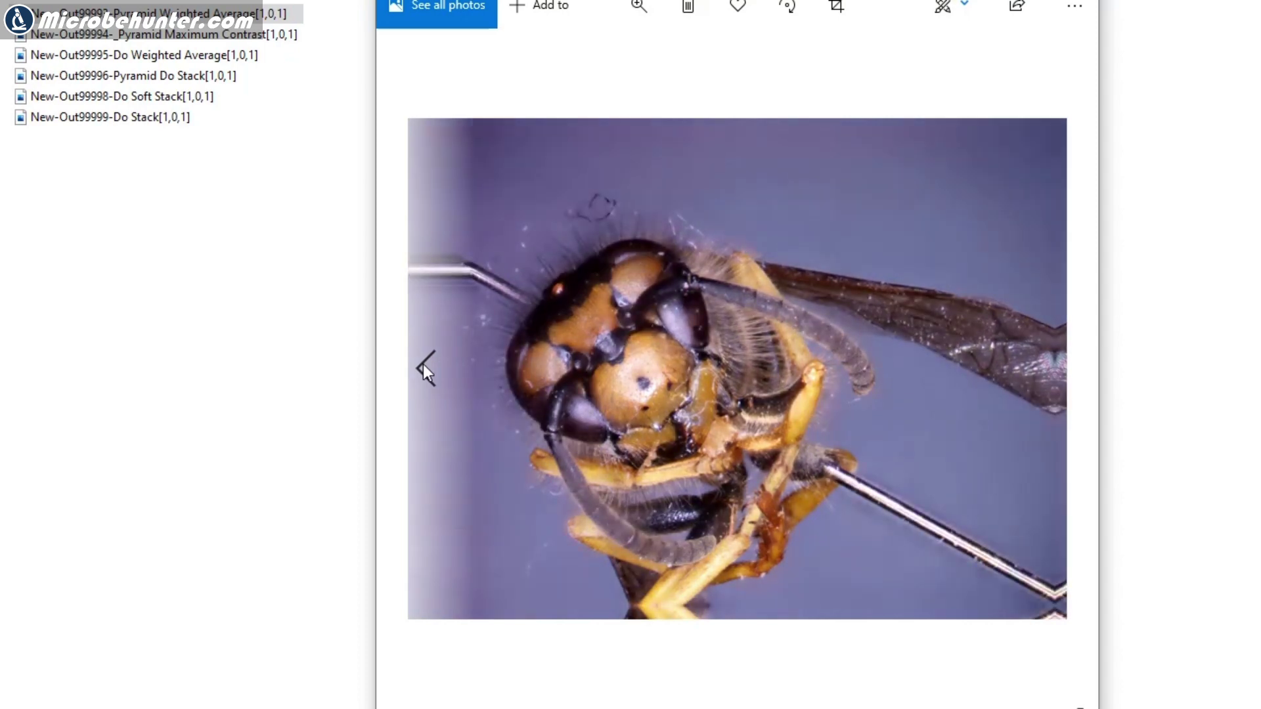